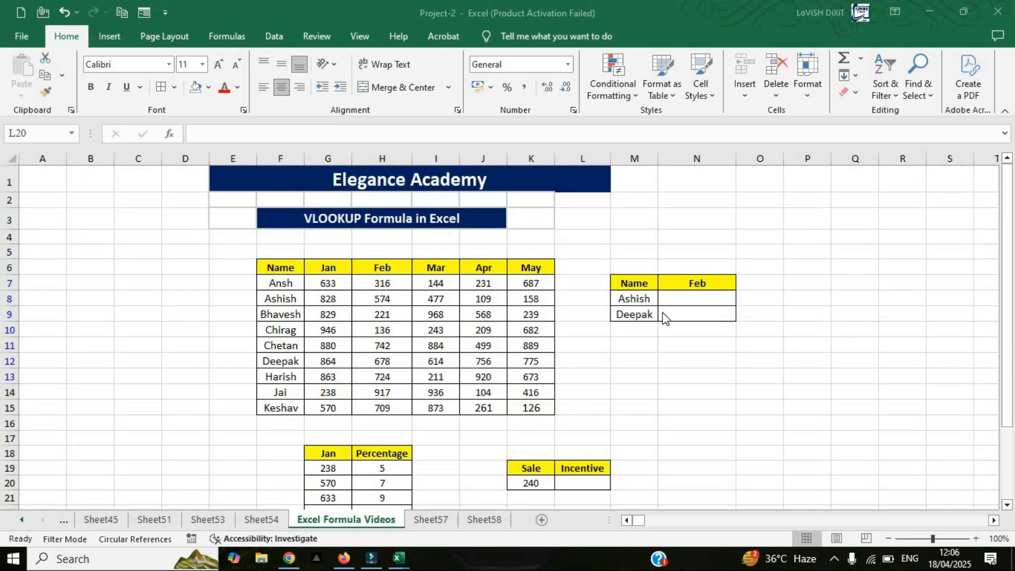
# Enter the exact-match formula =VLOOKUP(M8,$F$6:$K$15,3,FALSE) in cell N8 under Feb.
pyautogui.click(701, 301)
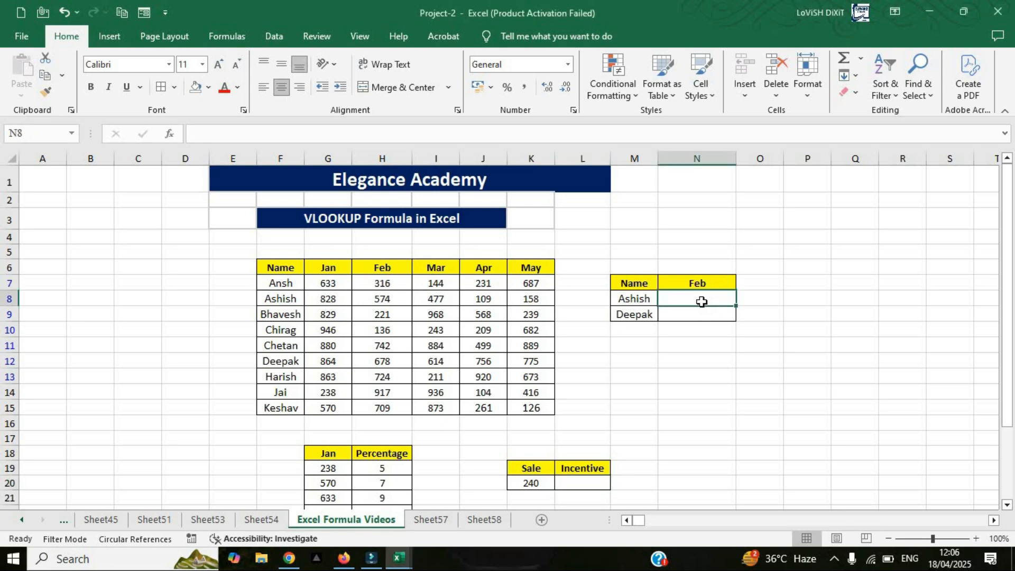
pyautogui.write('=vloo')
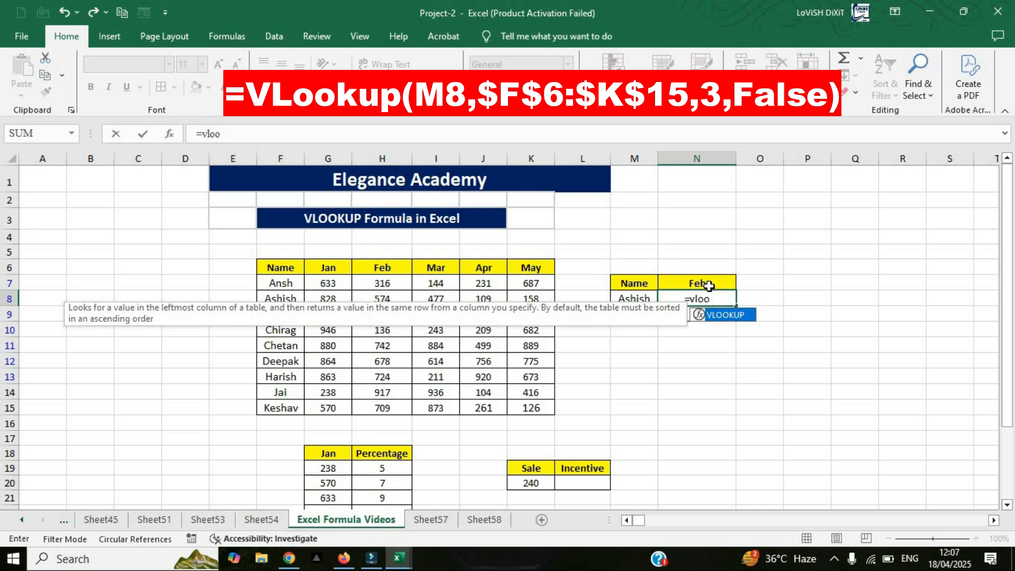
pyautogui.doubleClick(719, 316)
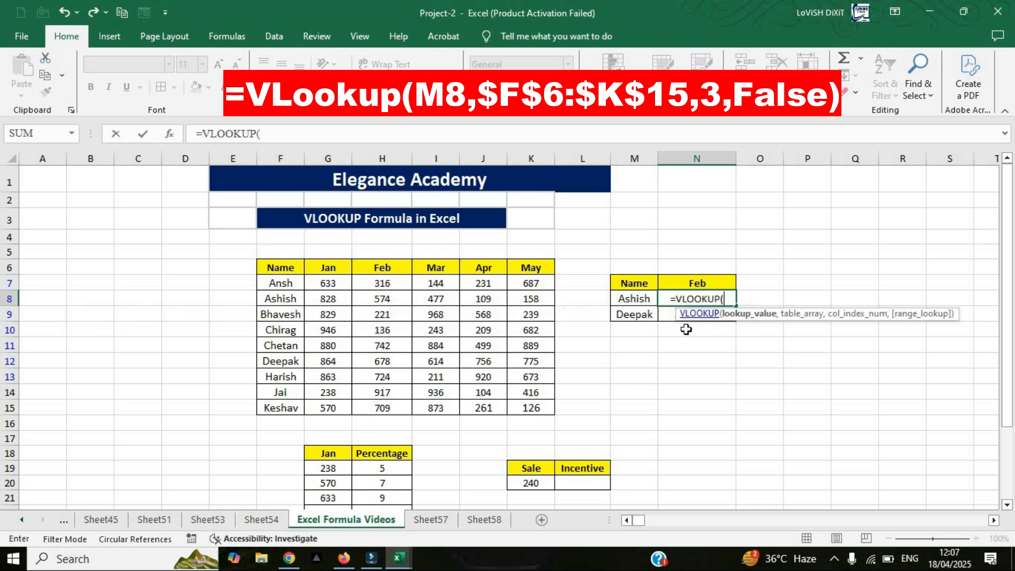
pyautogui.click(632, 301)
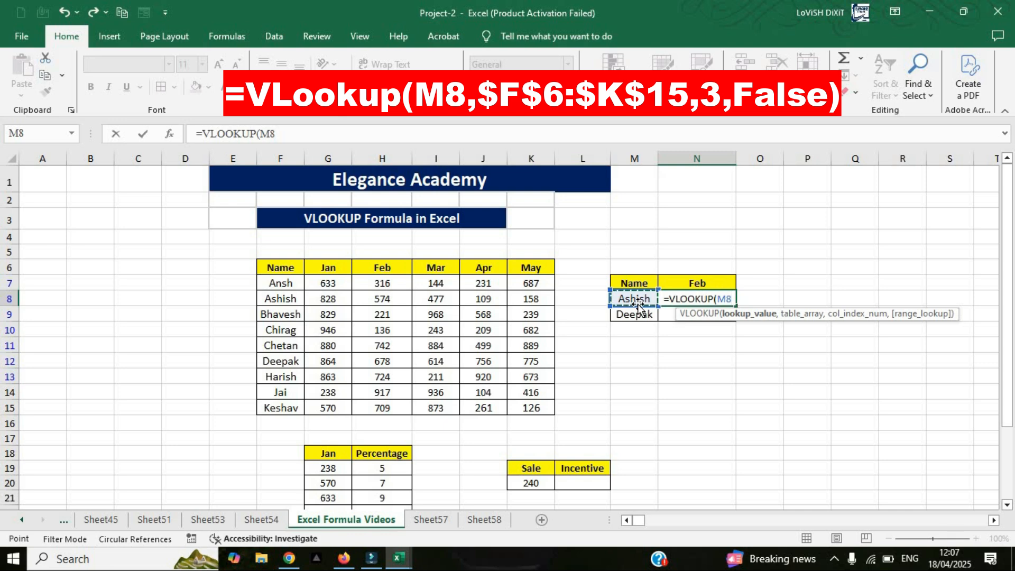
pyautogui.write(',')
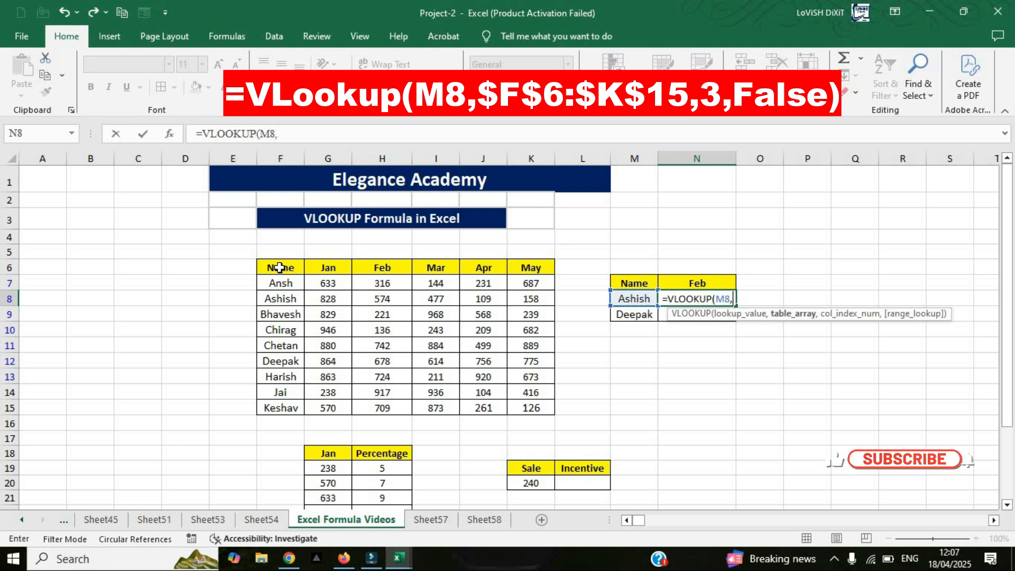
pyautogui.moveTo(280, 267); pyautogui.dragTo(537, 416)
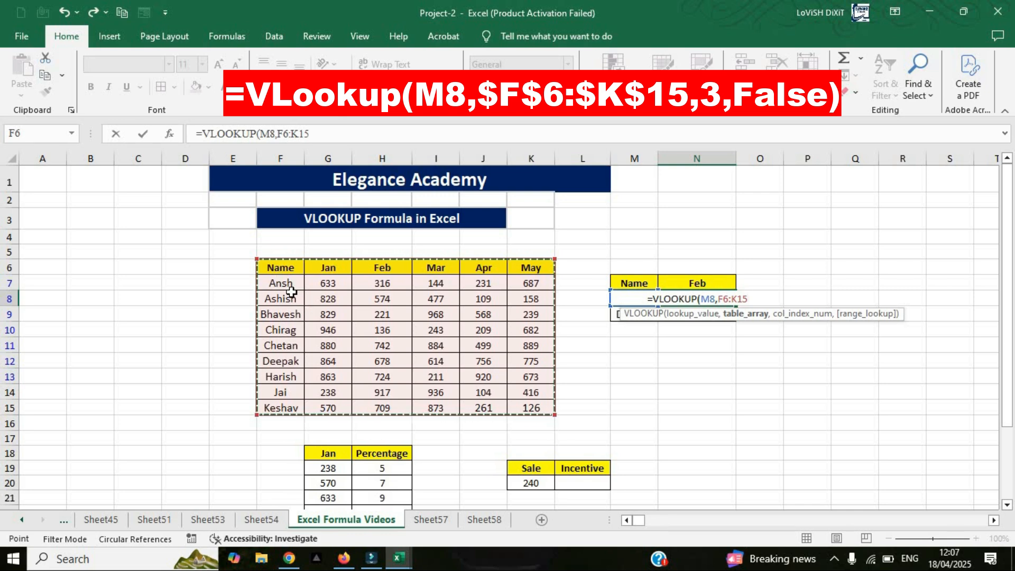
pyautogui.press('F4')
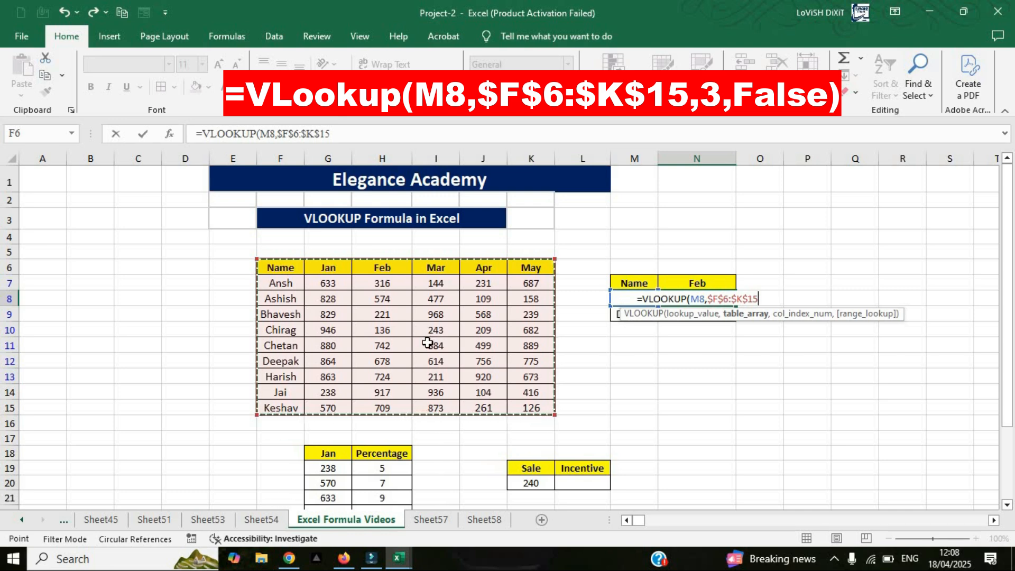
pyautogui.write(',')
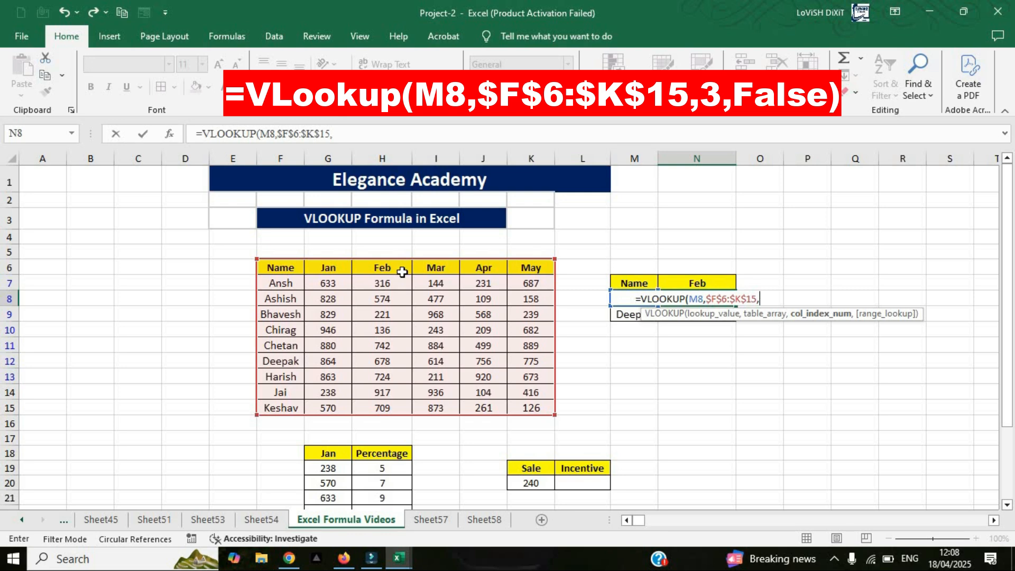
pyautogui.write('3,')
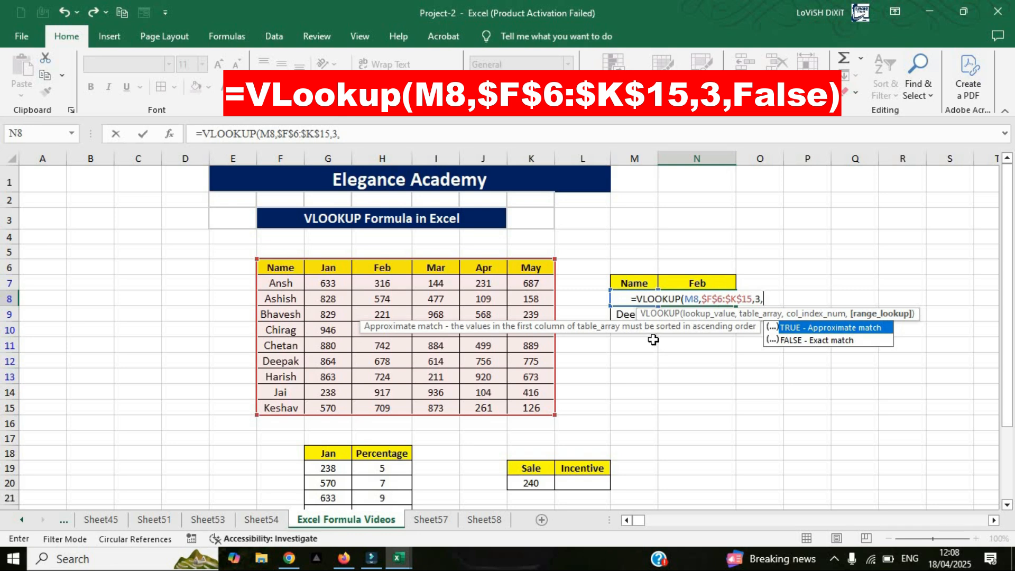
pyautogui.press('Down')
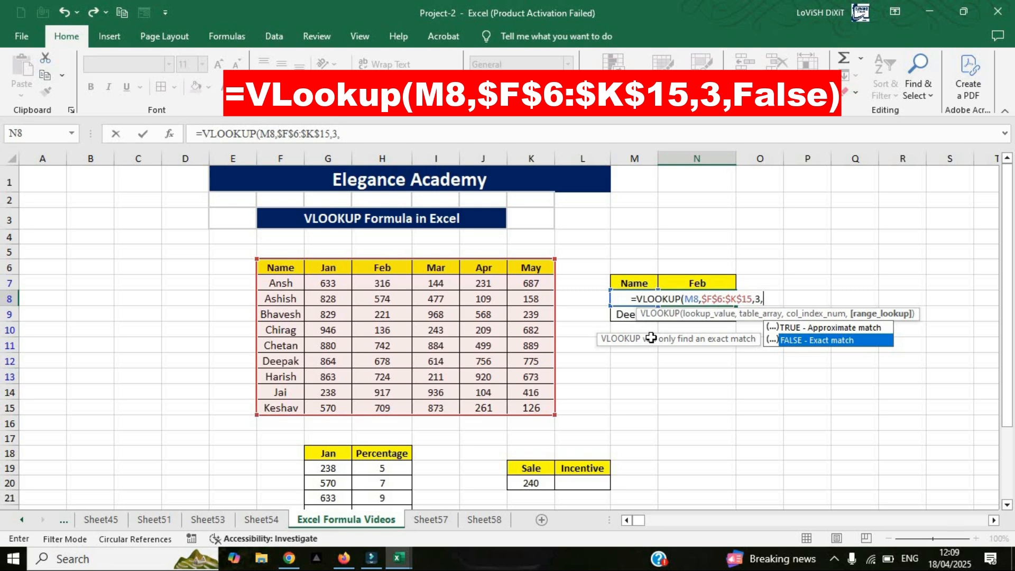
pyautogui.press('Tab')
pyautogui.press('Return')
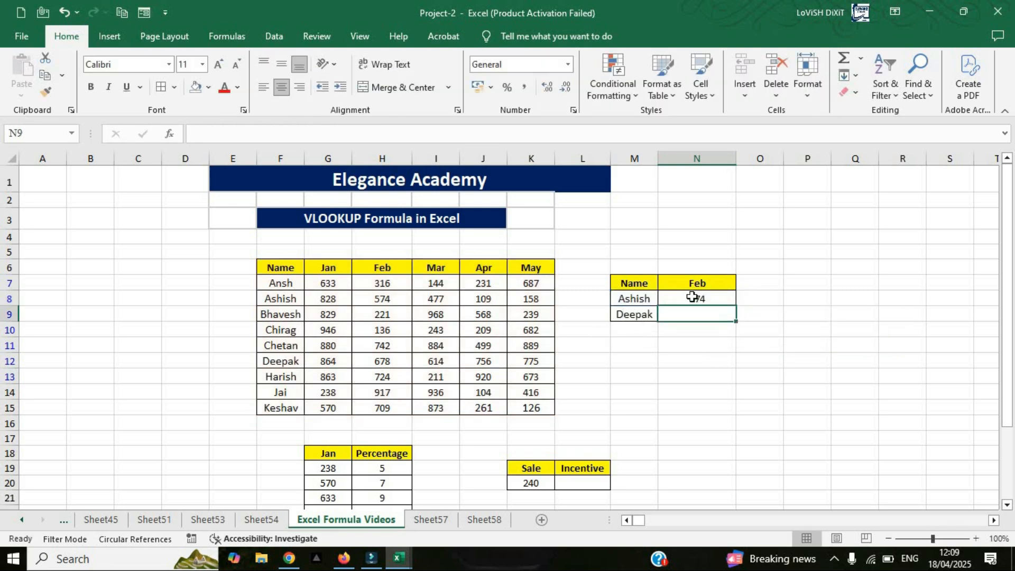
# Fill the VLOOKUP formula from N8 down to N9 and compare both results with the source table's Feb column.
pyautogui.click(712, 298)
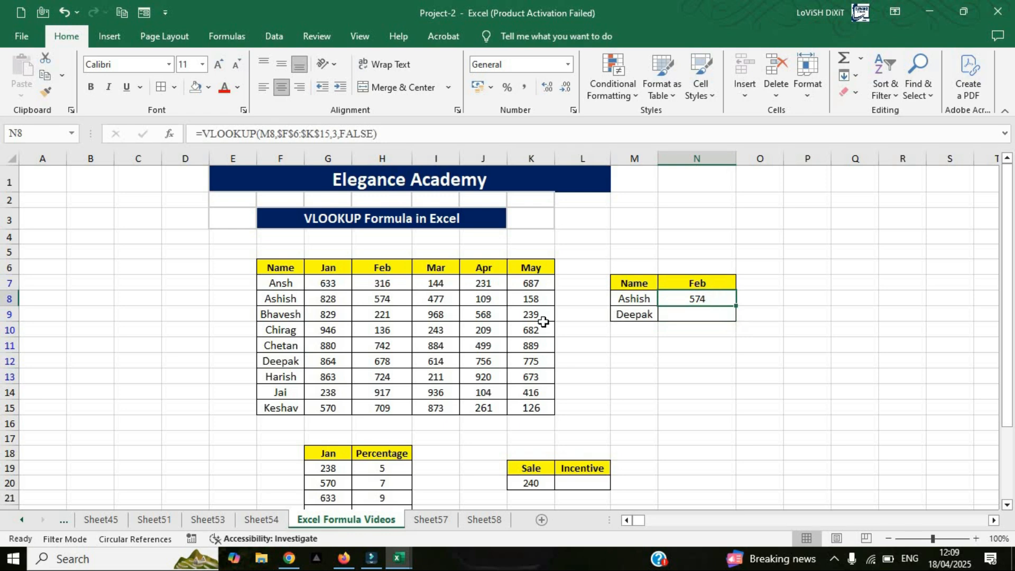
pyautogui.click(286, 296)
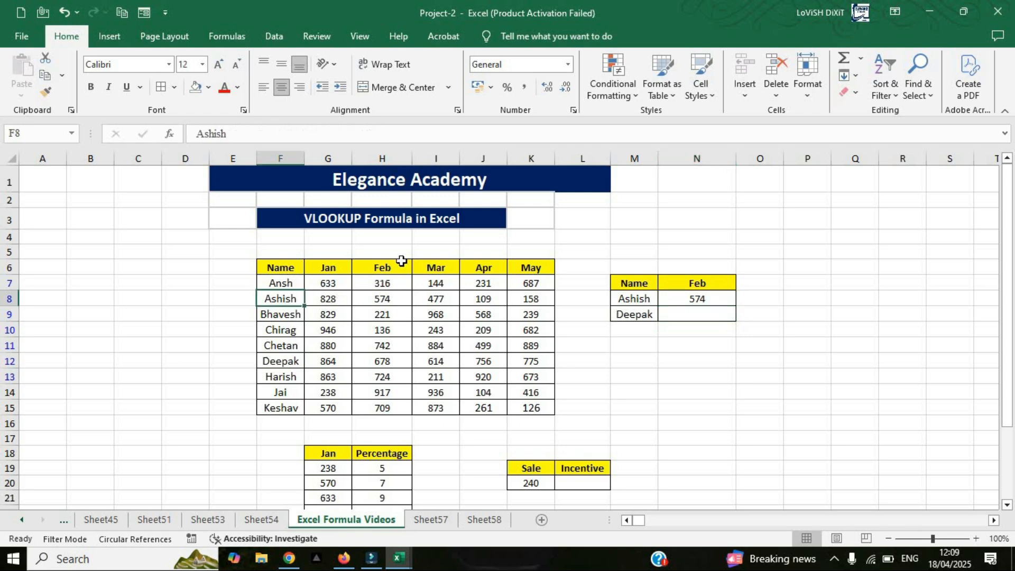
pyautogui.click(390, 299)
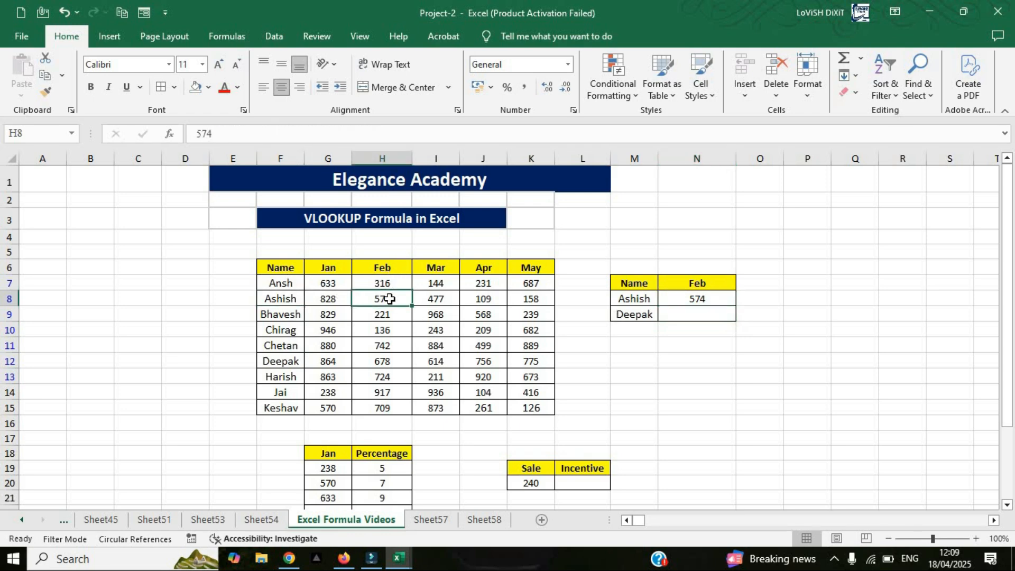
pyautogui.click(734, 299)
pyautogui.moveTo(735, 307); pyautogui.dragTo(702, 325)
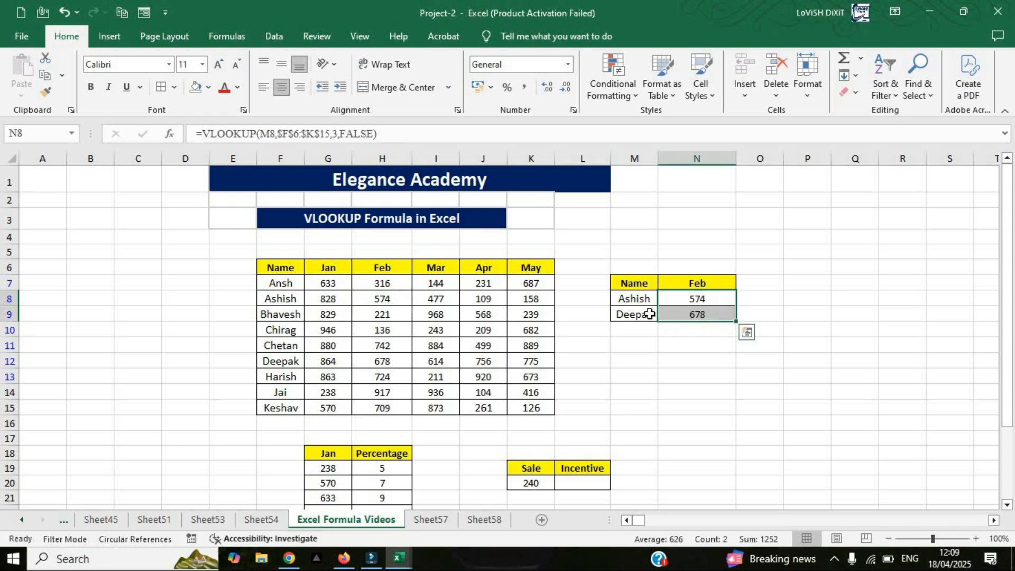
pyautogui.click(645, 320)
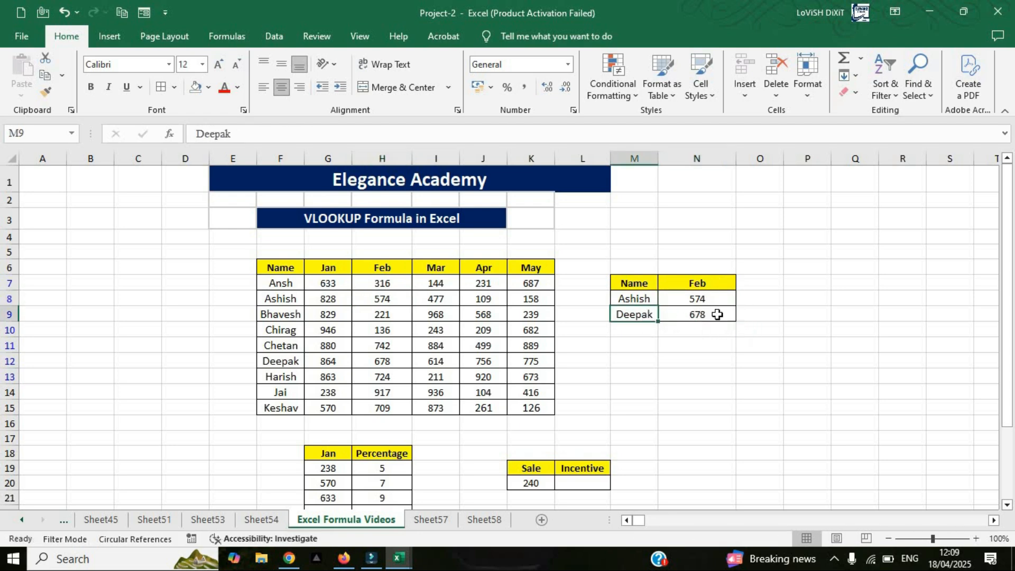
pyautogui.click(715, 314)
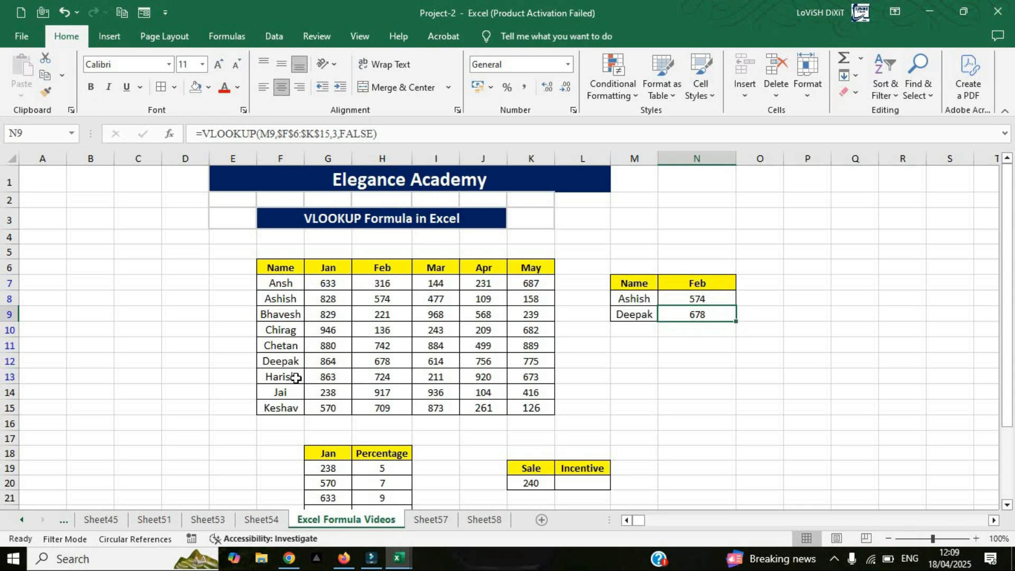
pyautogui.click(282, 362)
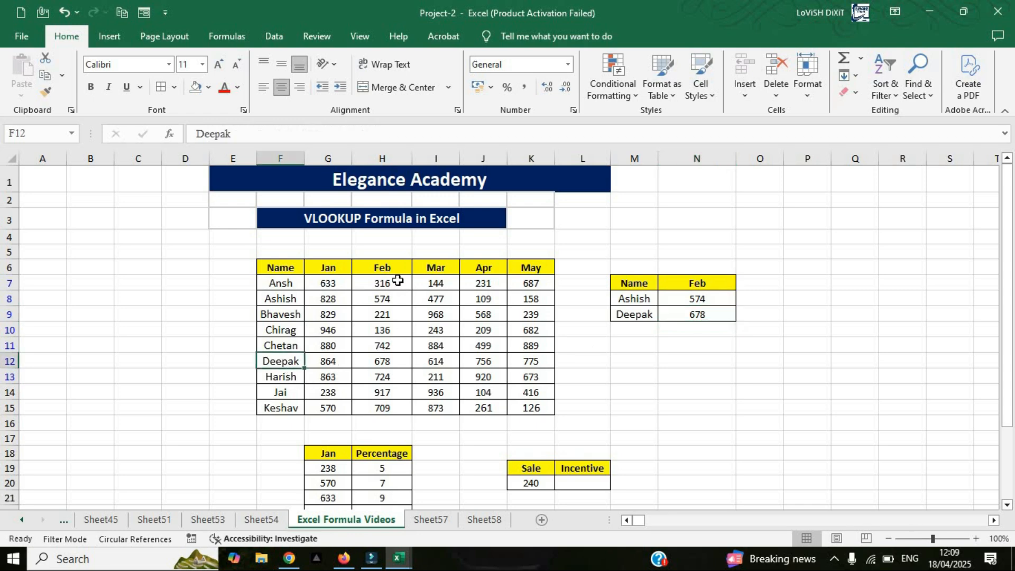
pyautogui.click(390, 360)
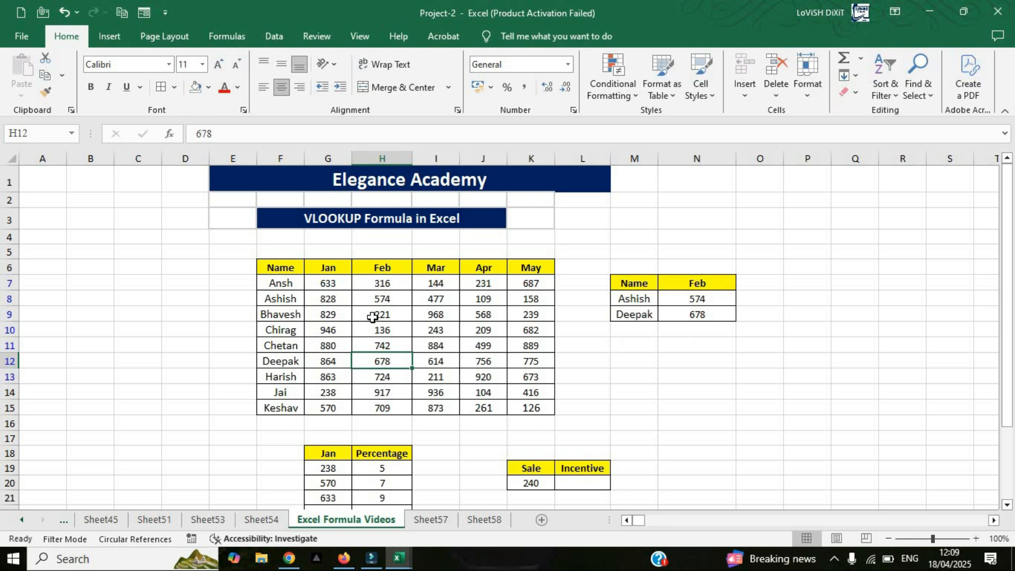
pyautogui.click(717, 314)
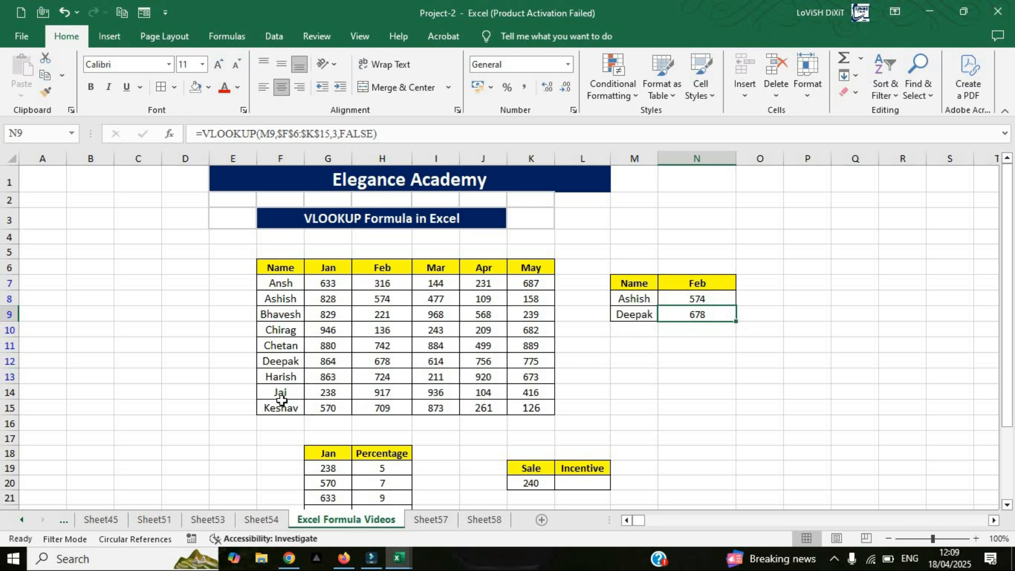
# Replace the lookup name in M9 with a copy of F15 and compare the result in N9 with H15.
pyautogui.click(295, 413)
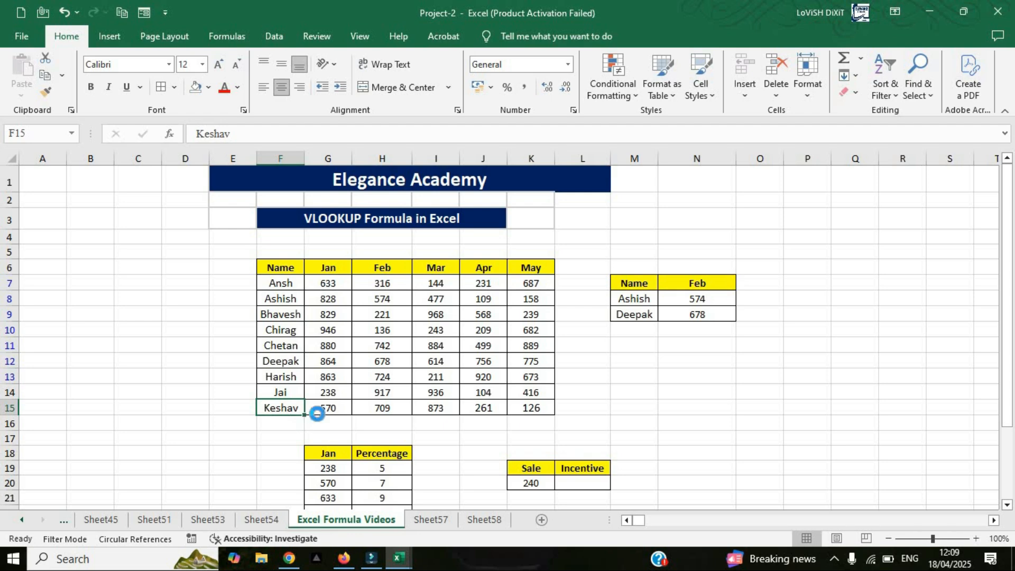
pyautogui.hotkey('ctrl', 'c')
pyautogui.click(636, 317)
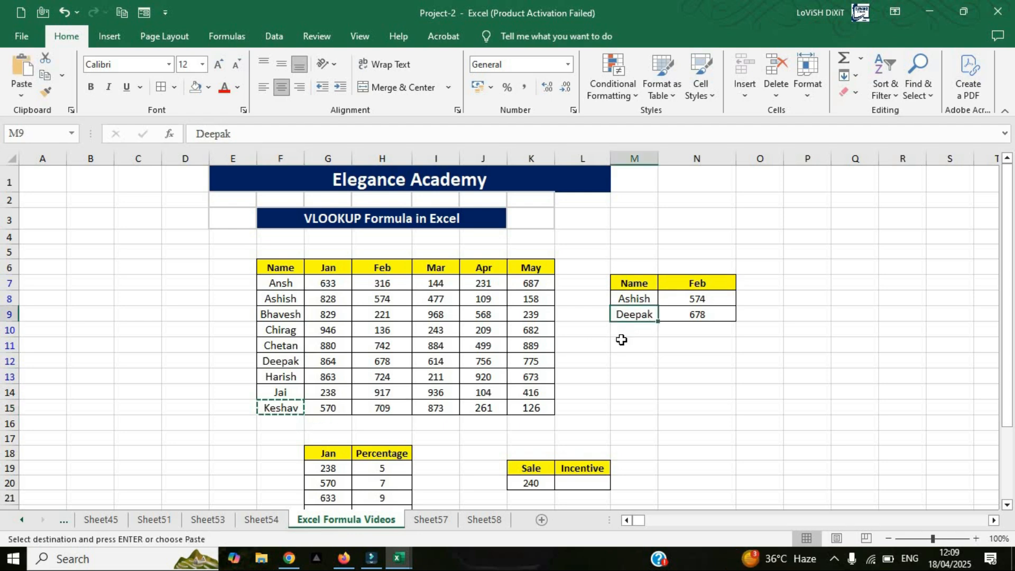
pyautogui.hotkey('ctrl', 'v')
pyautogui.press('Down')
pyautogui.press('Down')
pyautogui.press('Down')
pyautogui.click(639, 313)
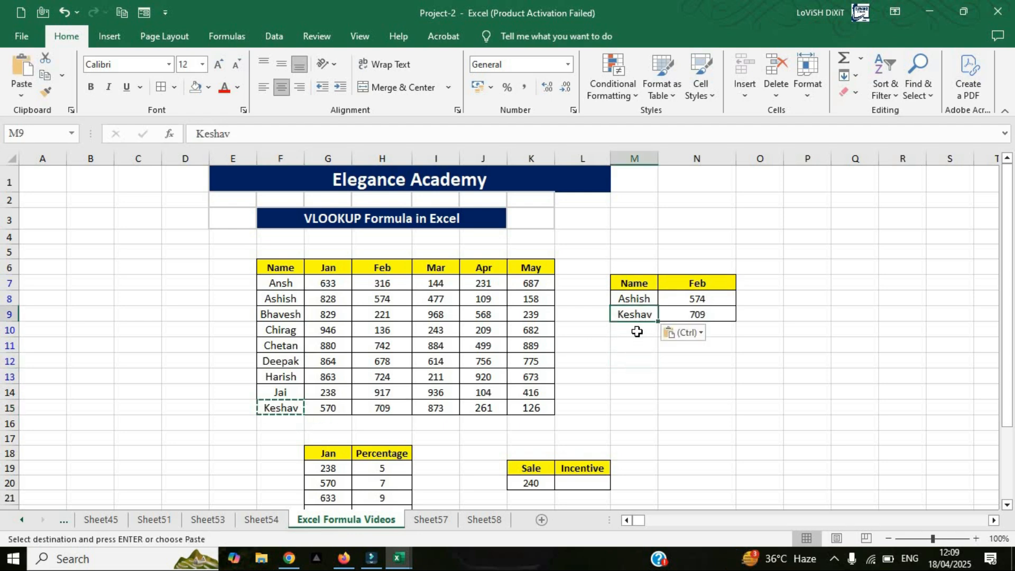
pyautogui.click(714, 316)
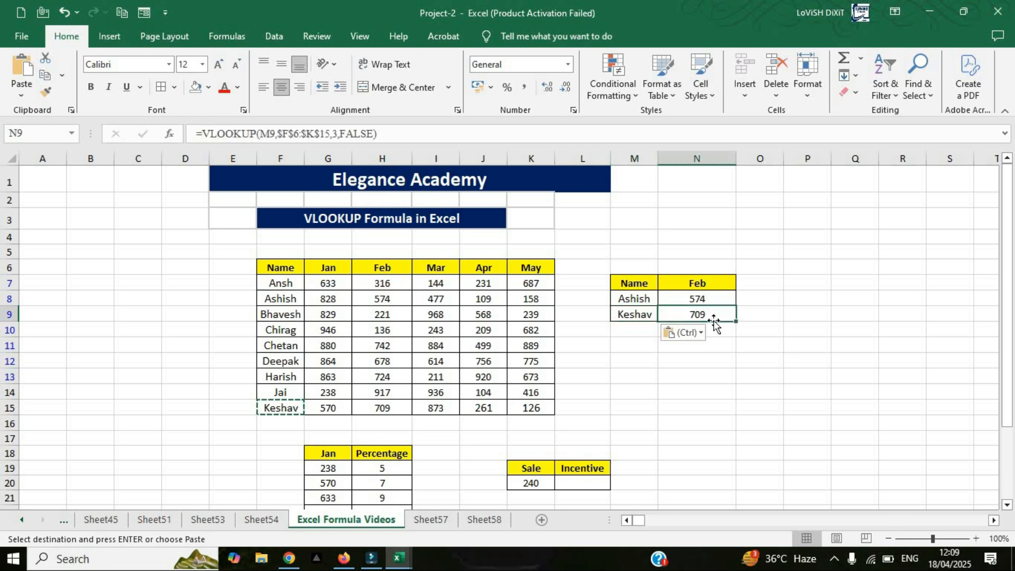
pyautogui.click(282, 407)
pyautogui.click(399, 405)
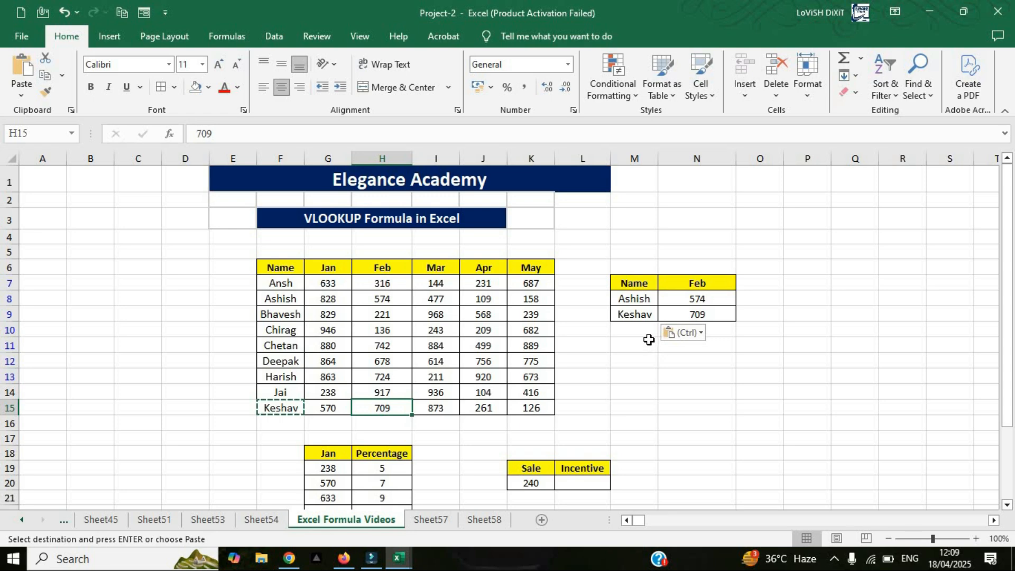
pyautogui.click(719, 314)
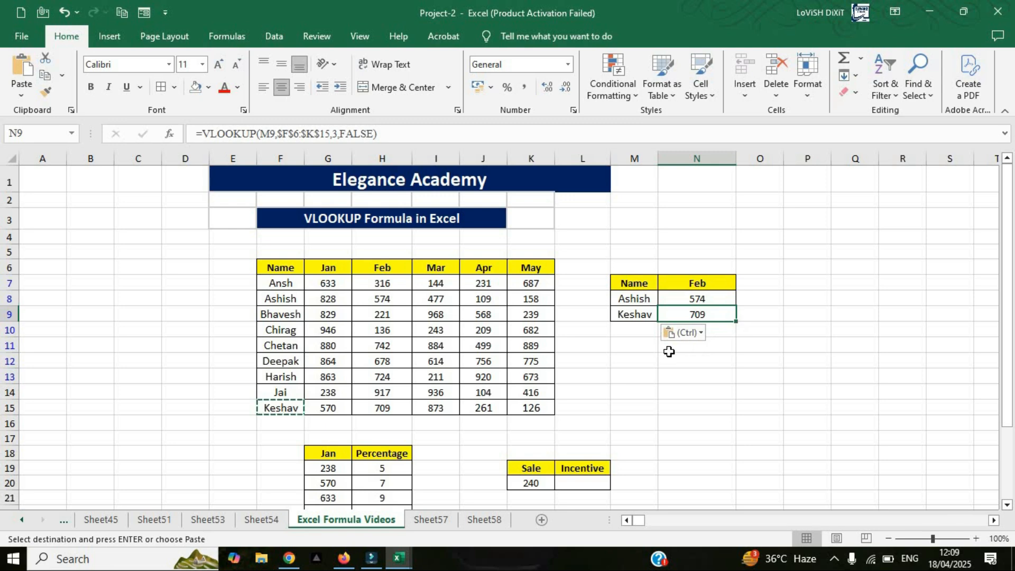
# Start a VLOOKUP formula in L20 under Incentive with the sale value in K20 as the lookup value.
pyautogui.scroll(-2, 645, 345)
pyautogui.scroll(1, 636, 338)
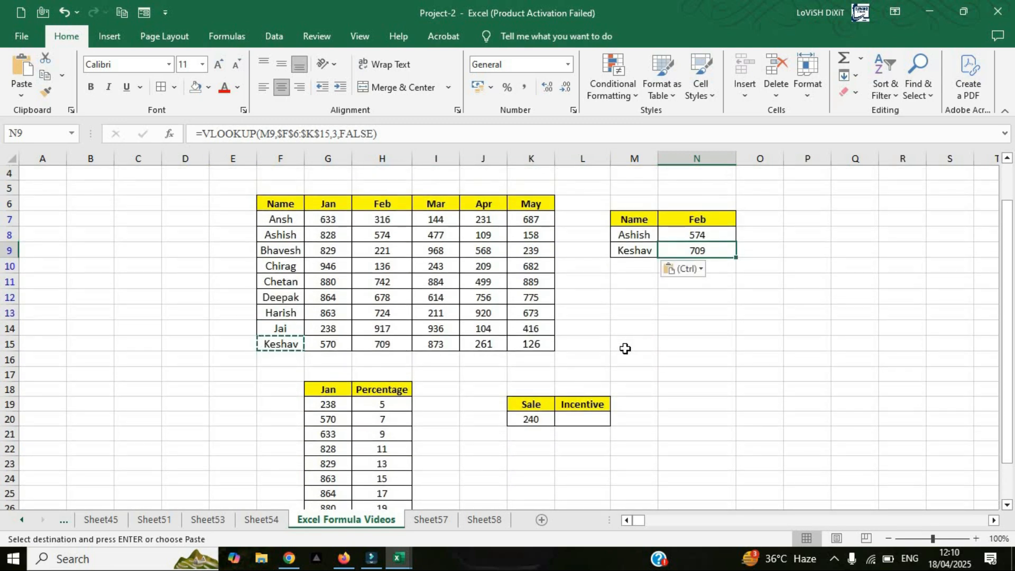
pyautogui.scroll(-1, 618, 351)
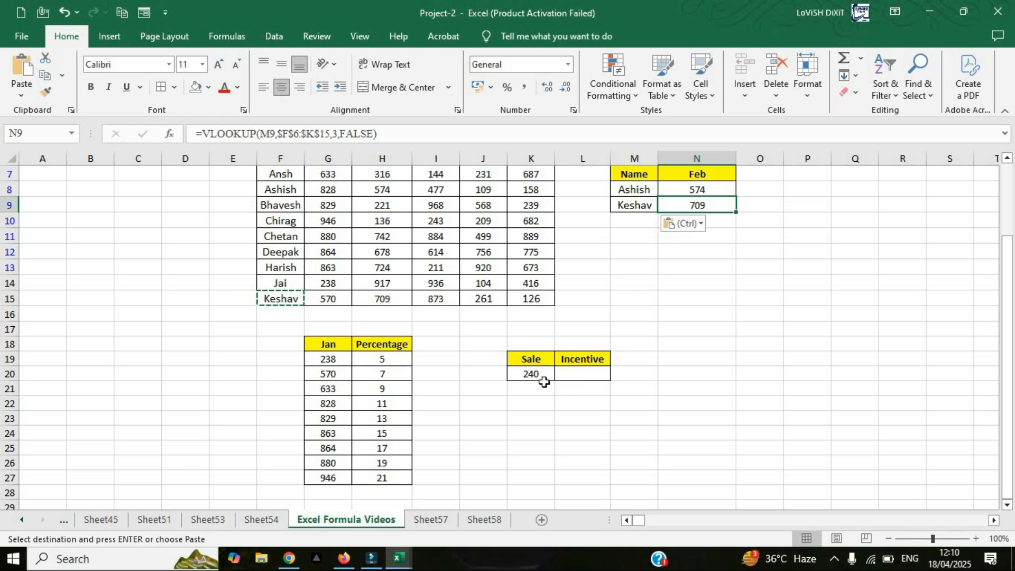
pyautogui.scroll(-1, 341, 317)
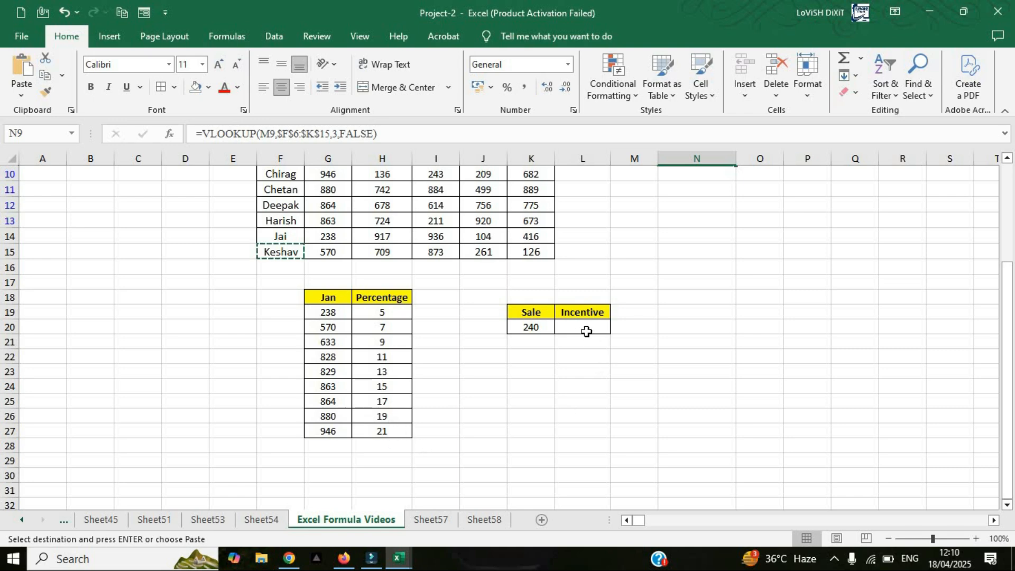
pyautogui.click(582, 326)
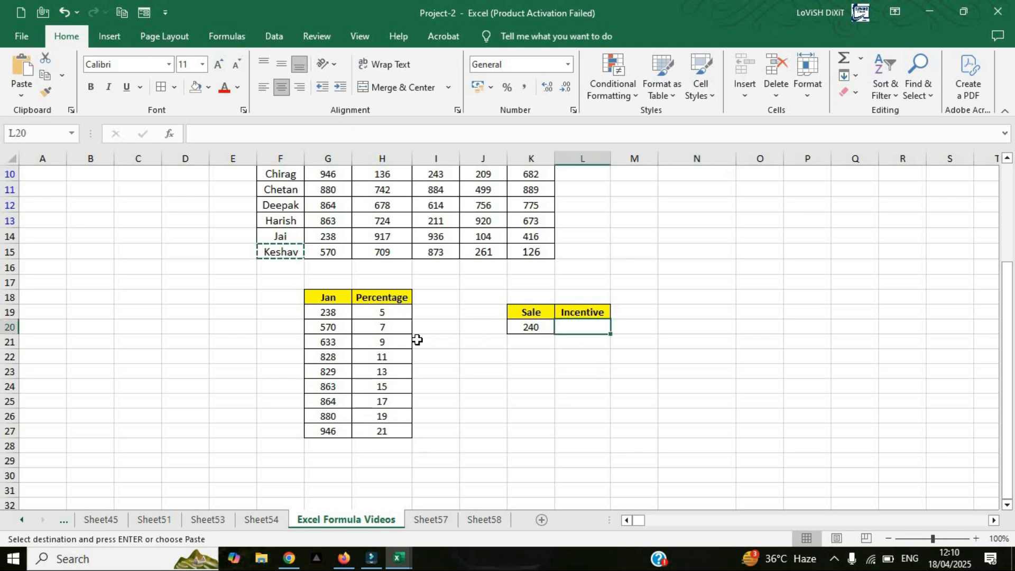
pyautogui.click(531, 325)
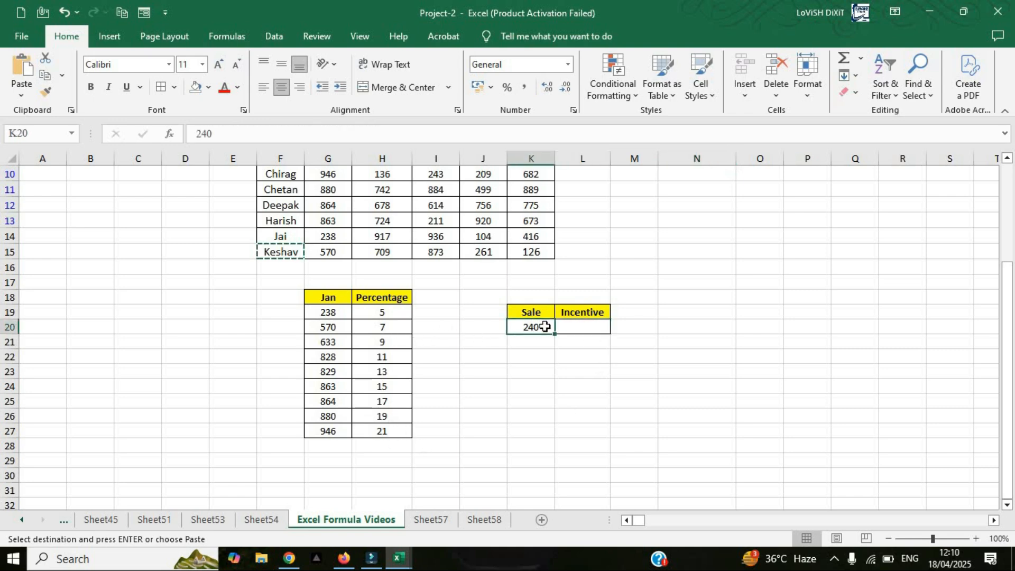
pyautogui.click(592, 329)
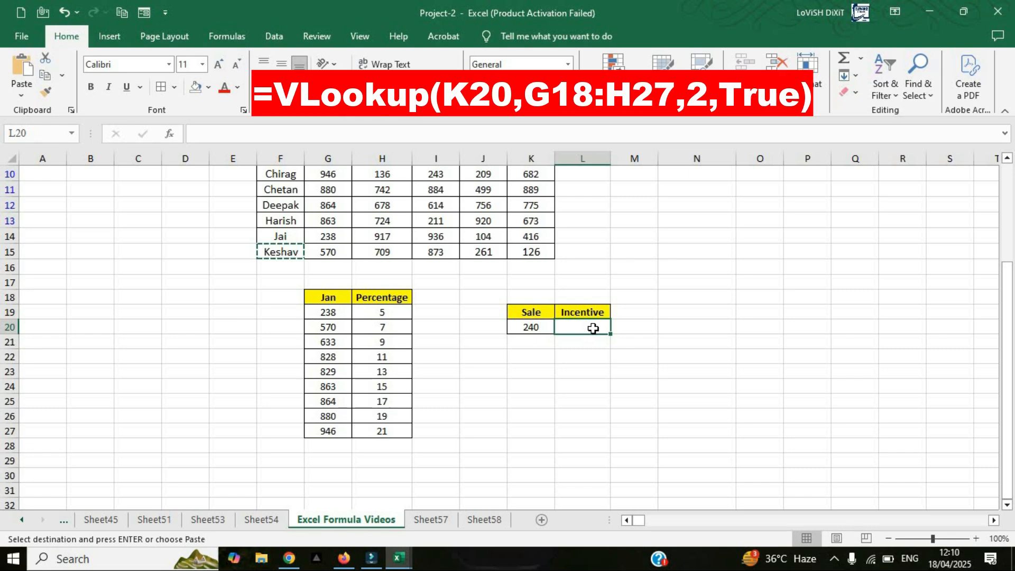
pyautogui.press('Escape')
pyautogui.write('=')
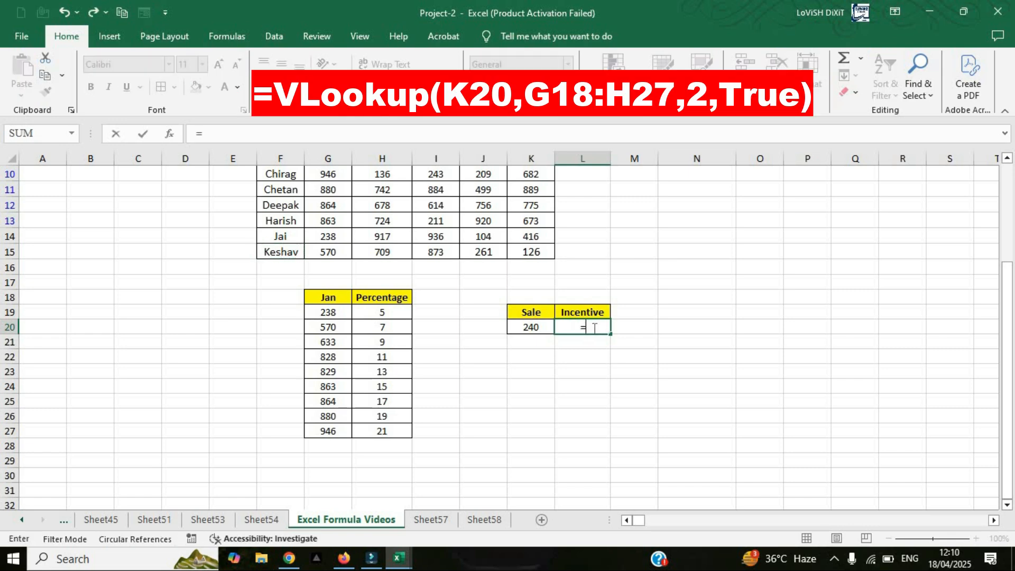
pyautogui.write('vloo')
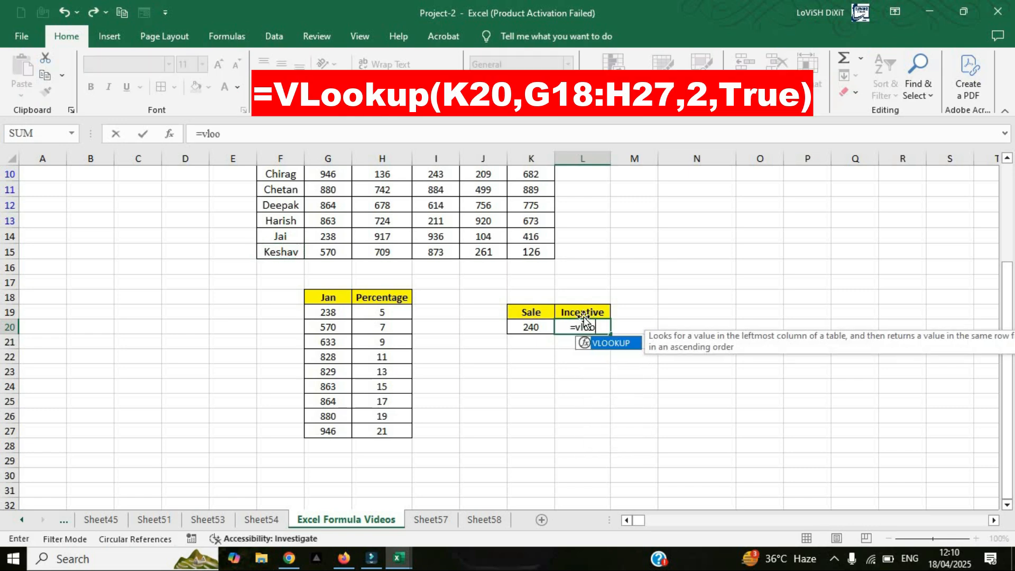
pyautogui.press('Tab')
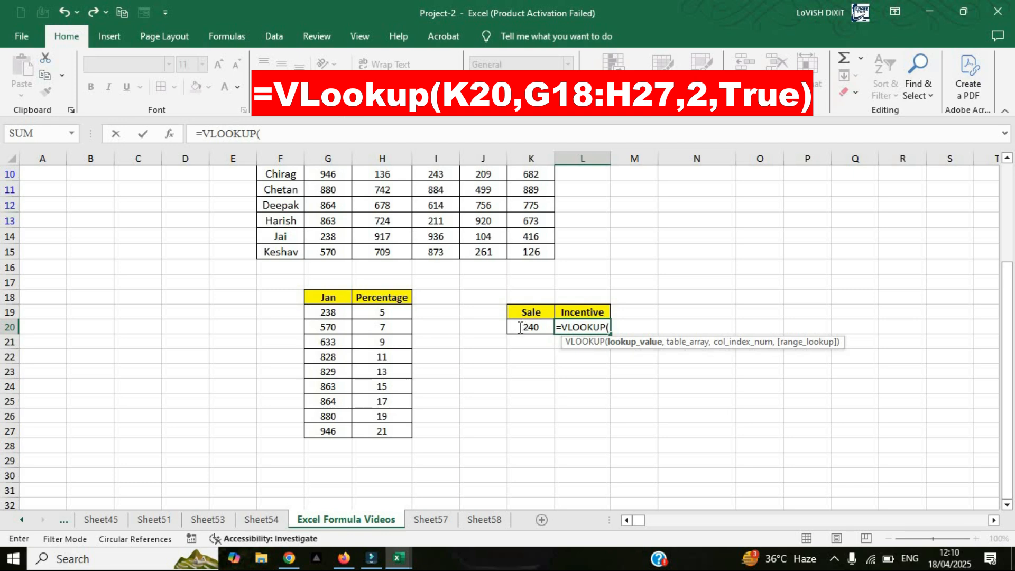
pyautogui.click(520, 327)
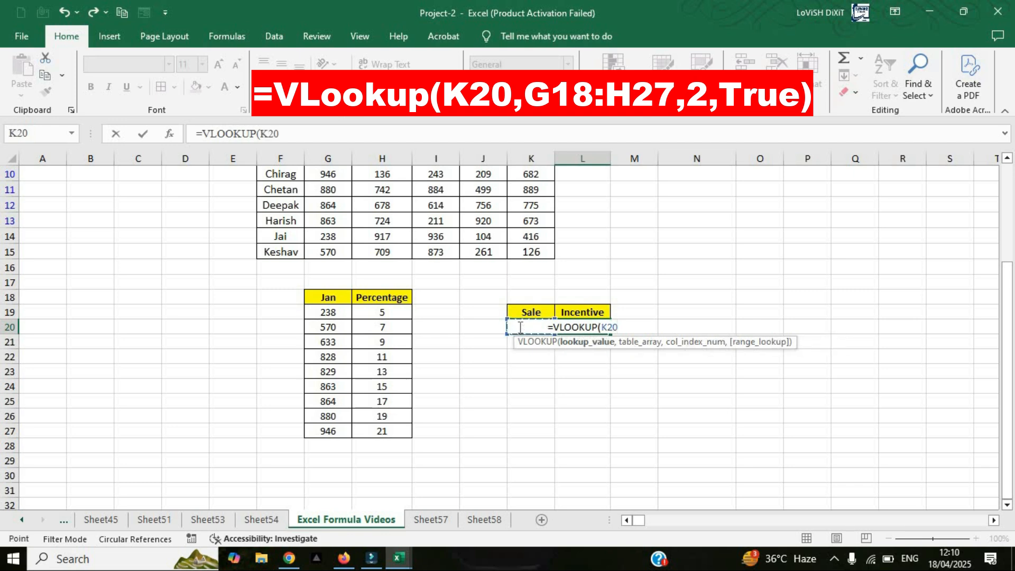
pyautogui.write(',')
# Complete the VLOOKUP formula in L20 with table array G18:H27, column index 2 and approximate match TRUE.
pyautogui.moveTo(329, 294); pyautogui.dragTo(393, 421)
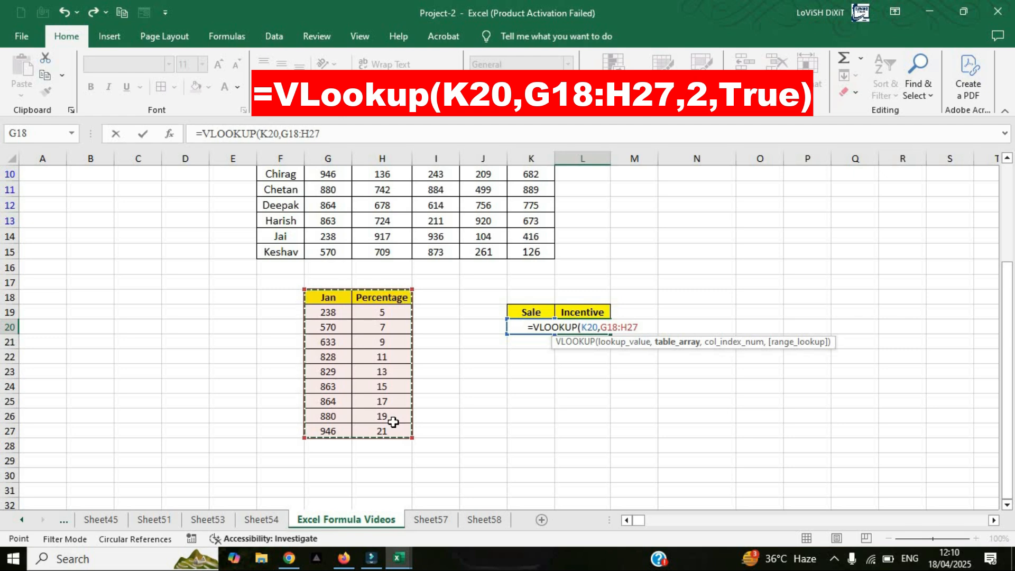
pyautogui.write(',')
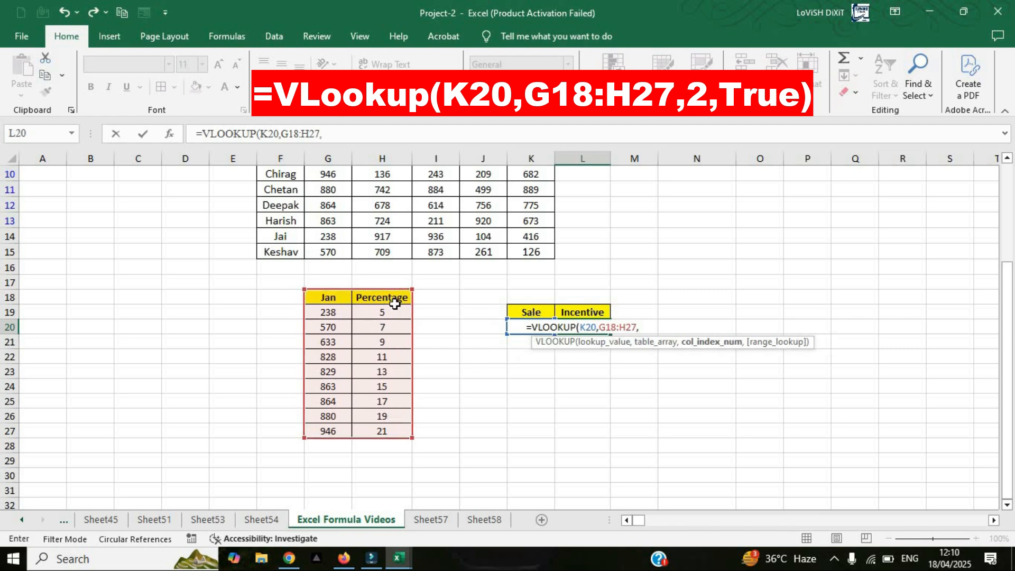
pyautogui.write('2')
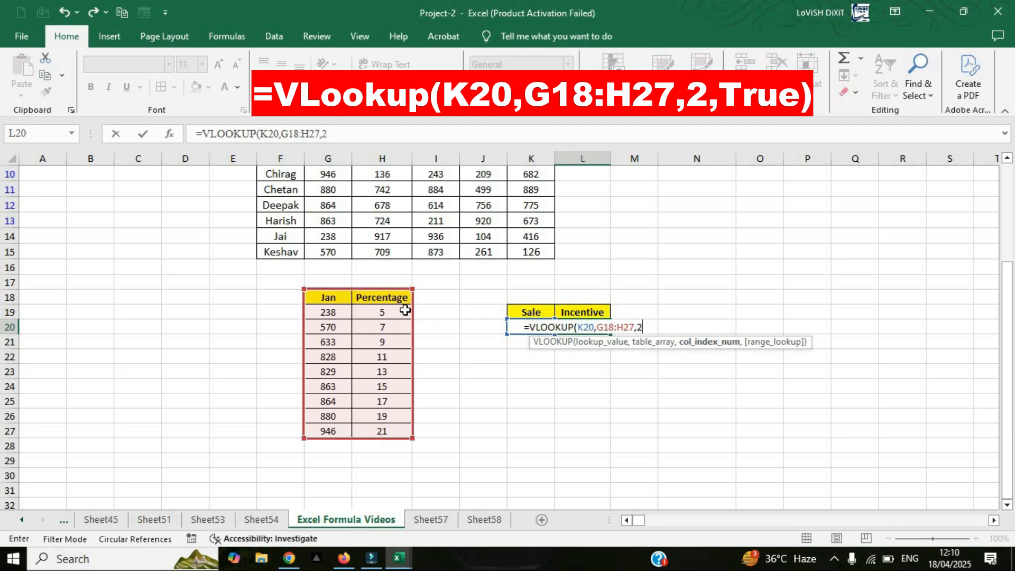
pyautogui.write(',')
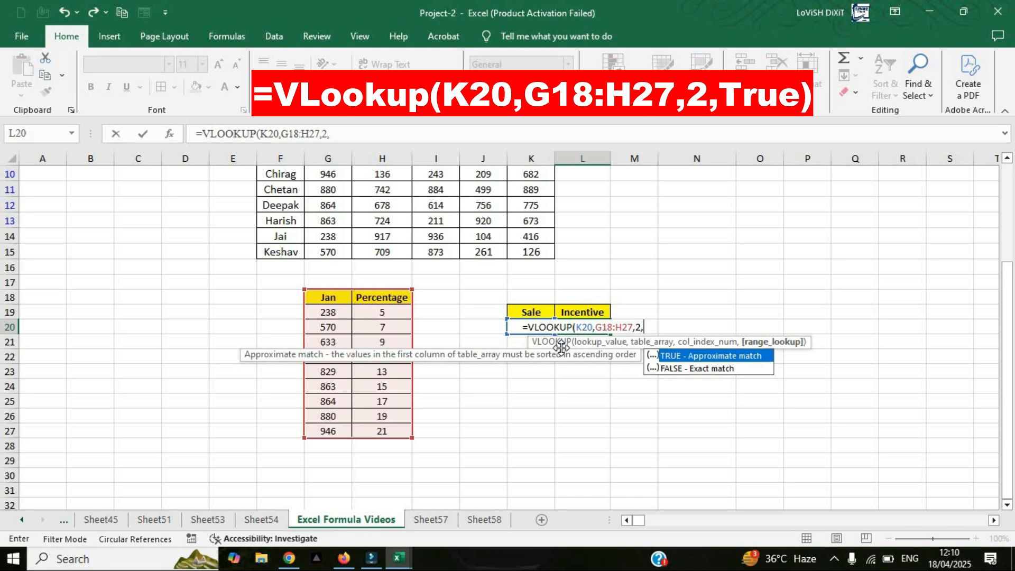
pyautogui.press('Tab')
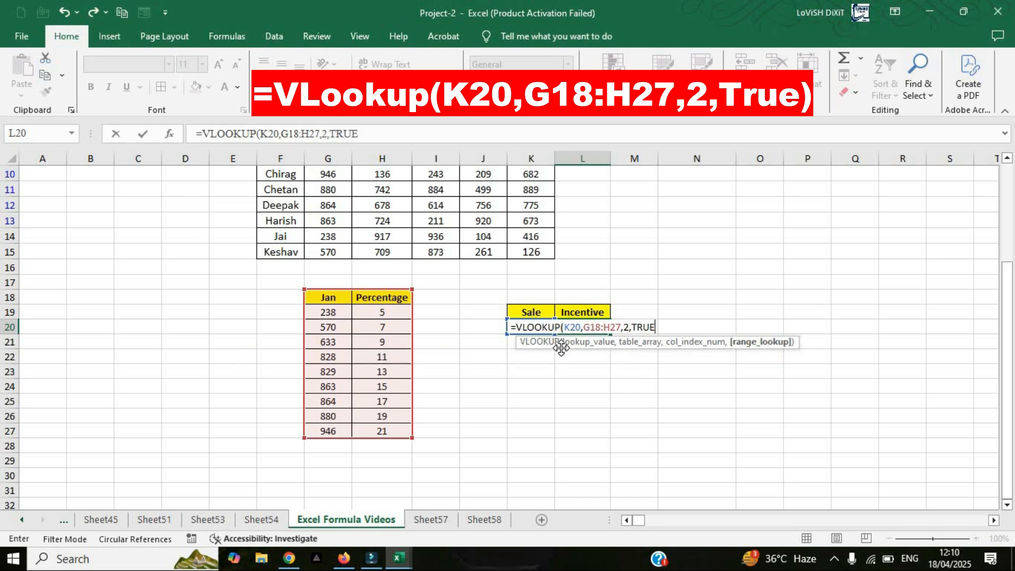
pyautogui.write(')')
pyautogui.press('Return')
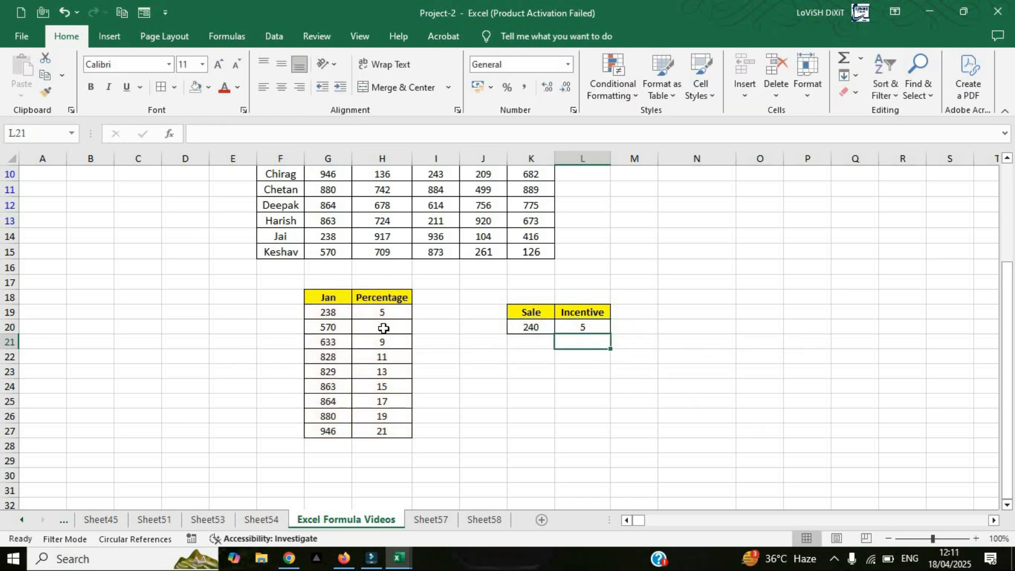
# Compare the incentive in L20 and the sale value in K20 with the Jan and Percentage values in G19:H19.
pyautogui.click(335, 316)
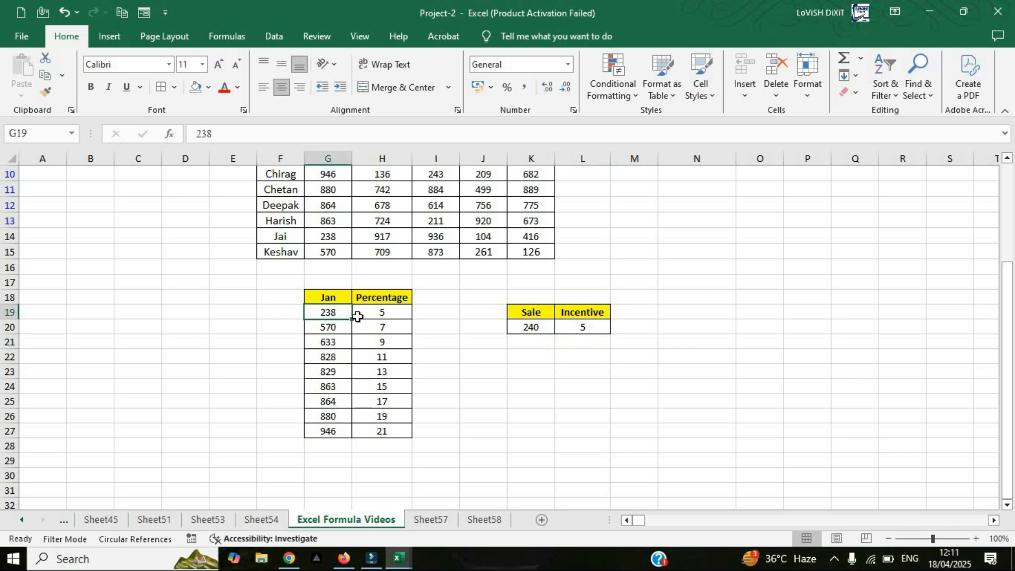
pyautogui.click(389, 313)
pyautogui.click(601, 332)
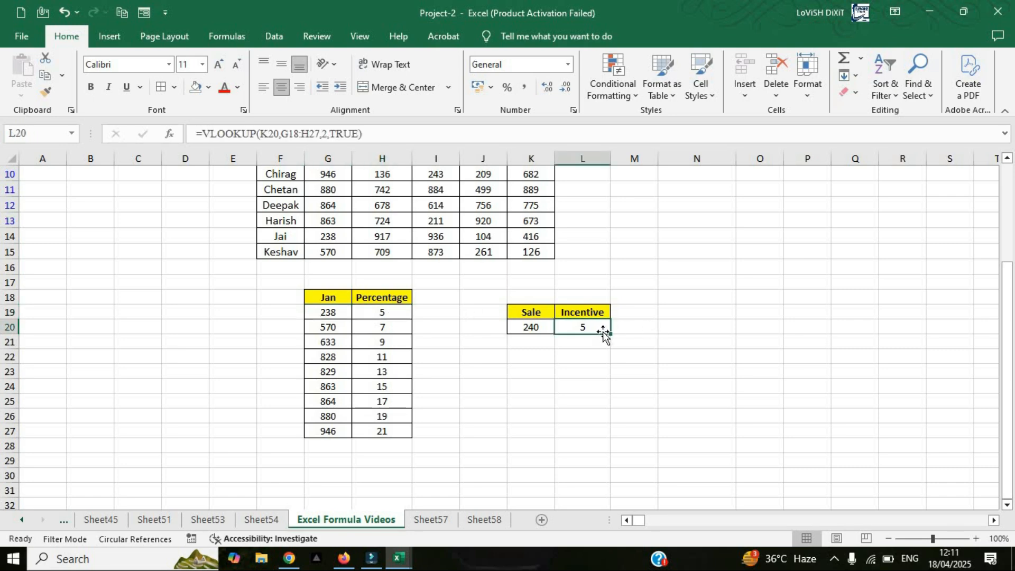
pyautogui.click(536, 331)
# Enter 830 as a second sale value in cell K21.
pyautogui.click(538, 341)
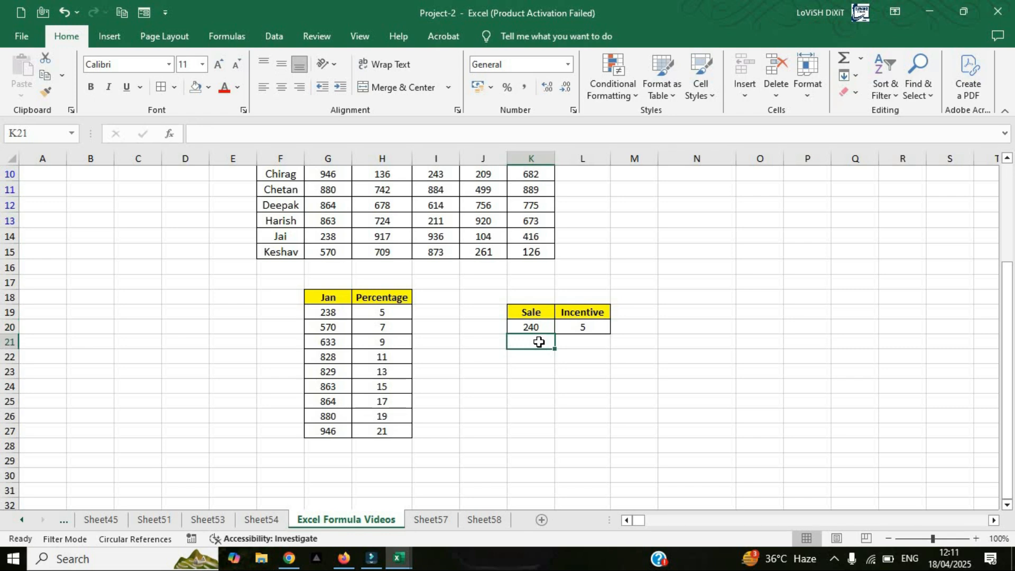
pyautogui.write('8')
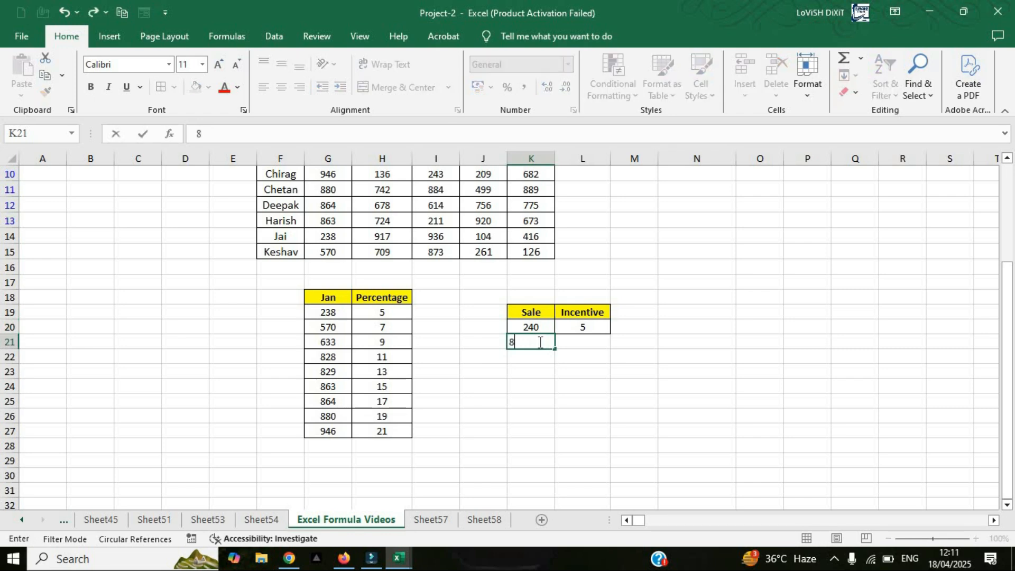
pyautogui.write('30')
# Enter the exact-match formula =VLOOKUP(K21,$G$18:$H$27,2,FALSE) in L21 and compare its result with the Jan value in G23.
pyautogui.click(567, 349)
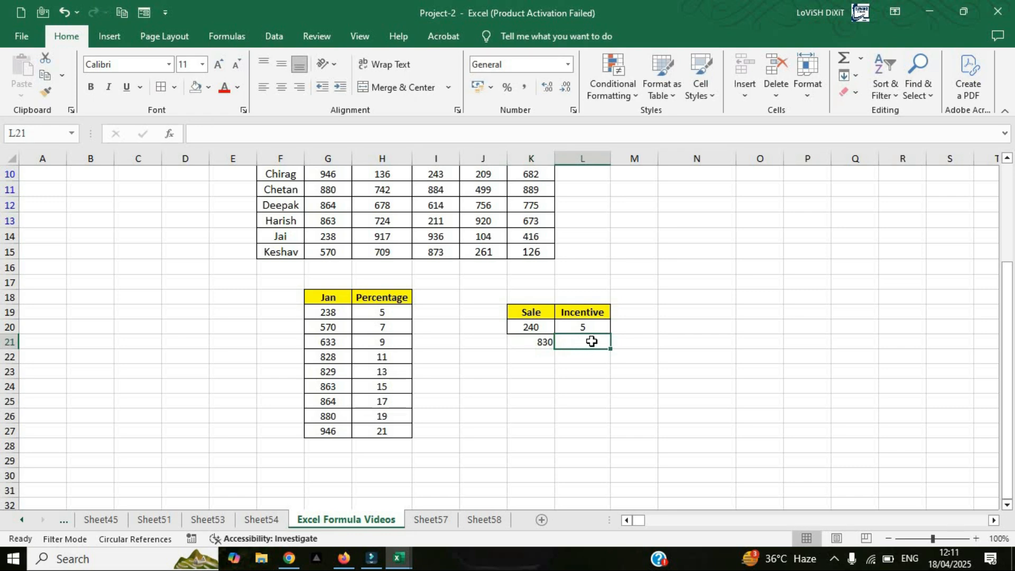
pyautogui.write('=')
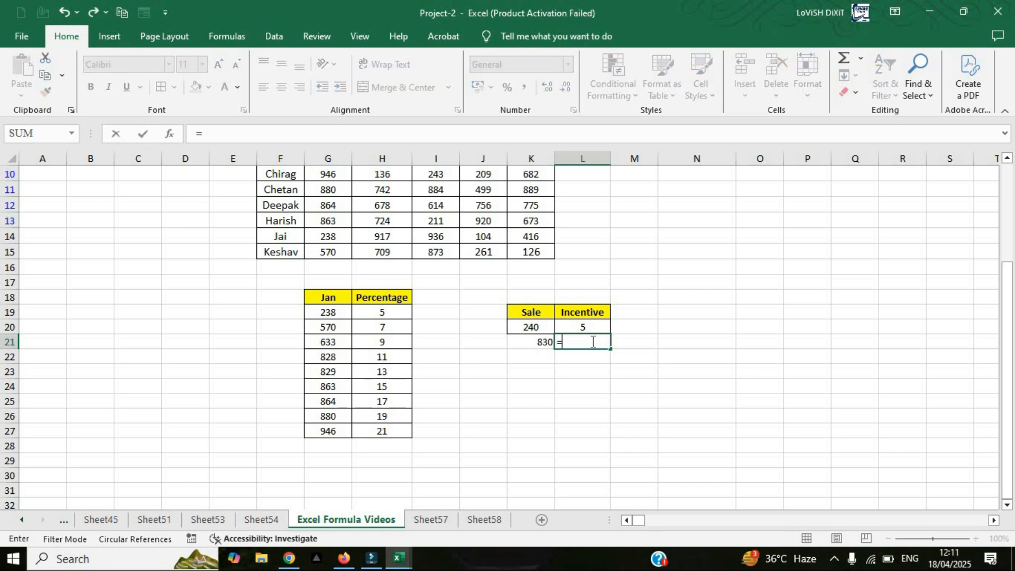
pyautogui.write('vloo')
pyautogui.press('Tab')
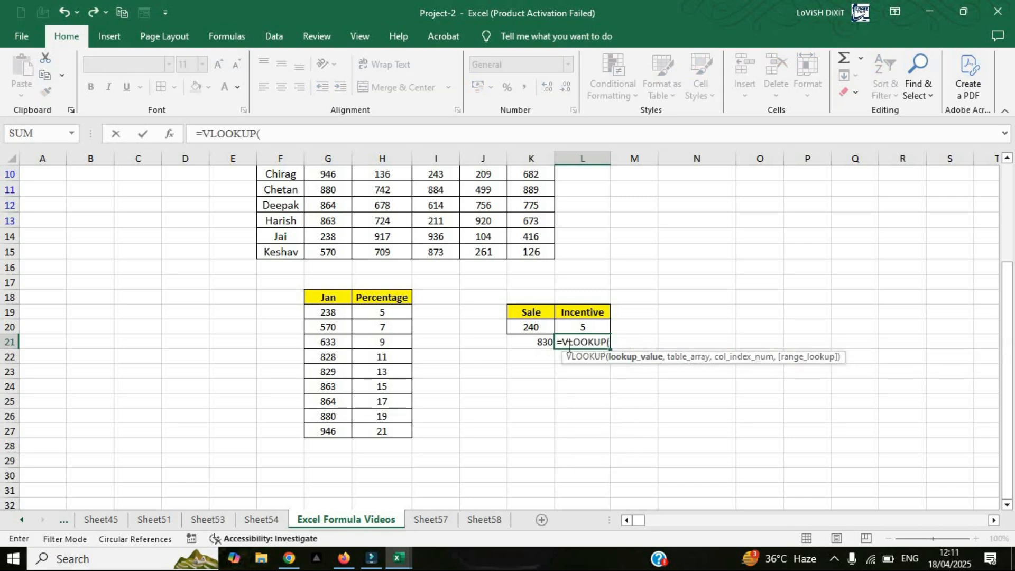
pyautogui.click(528, 342)
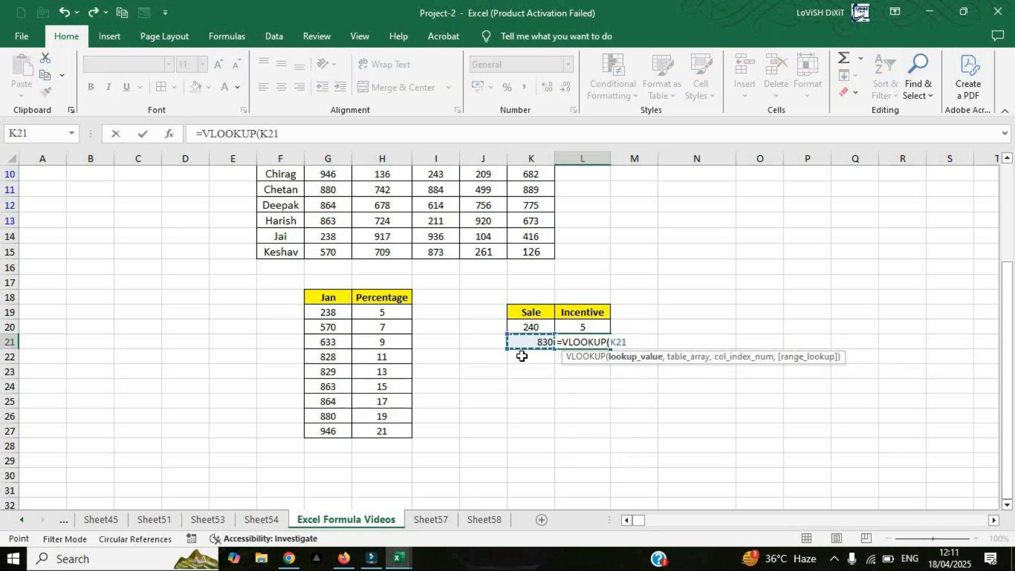
pyautogui.write(',')
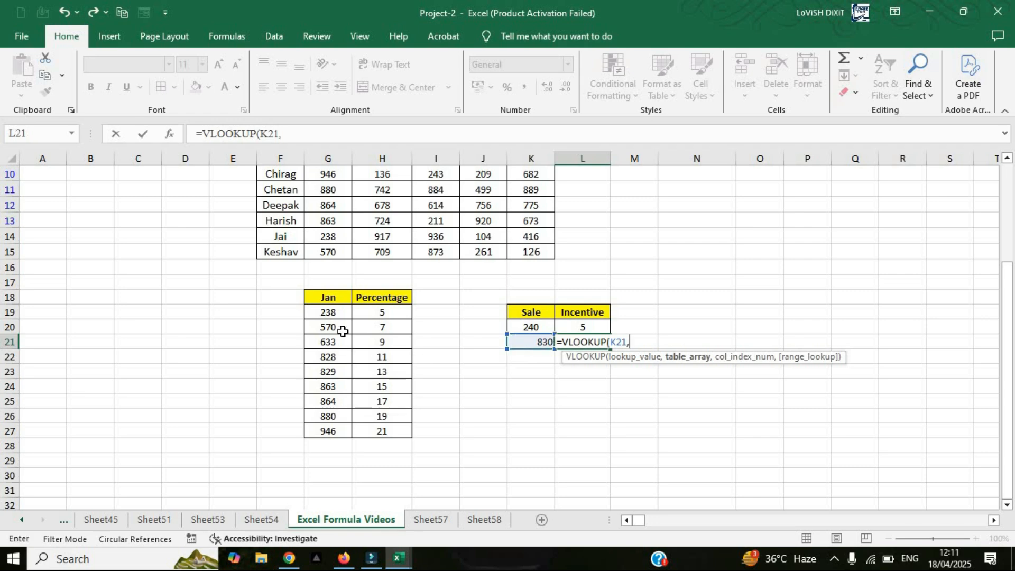
pyautogui.moveTo(330, 299); pyautogui.dragTo(390, 429)
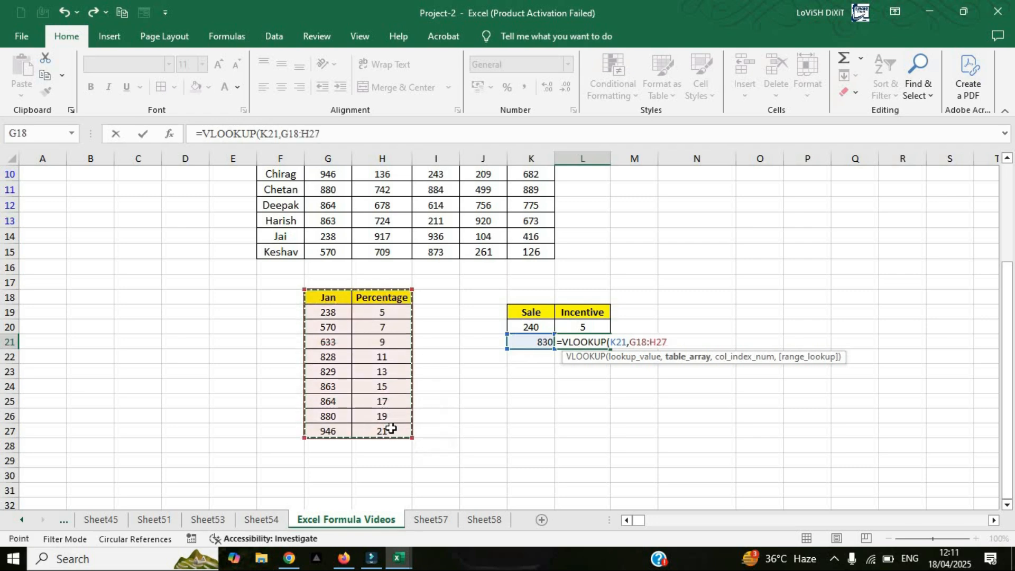
pyautogui.press('F4')
pyautogui.write(',')
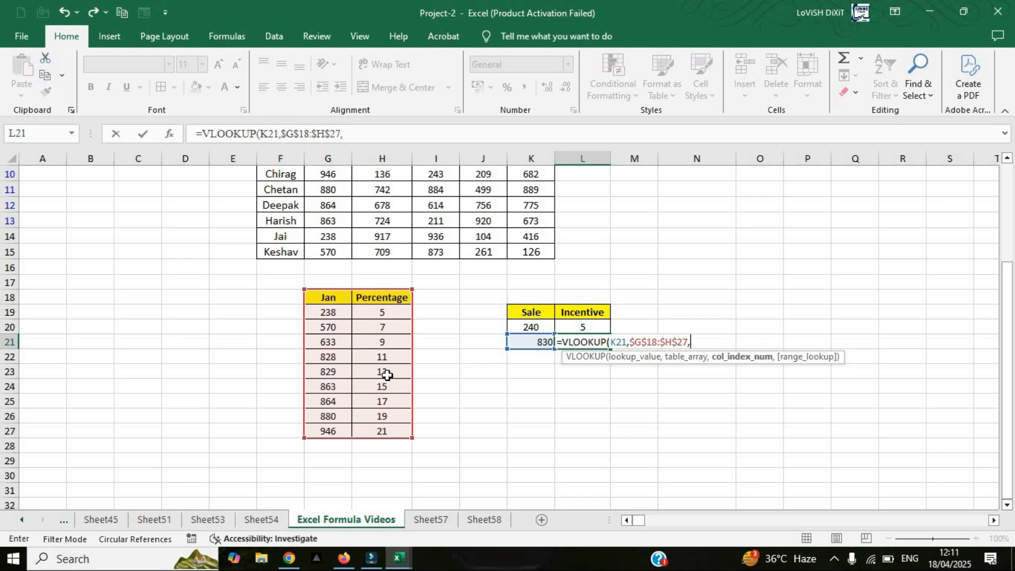
pyautogui.write('2,')
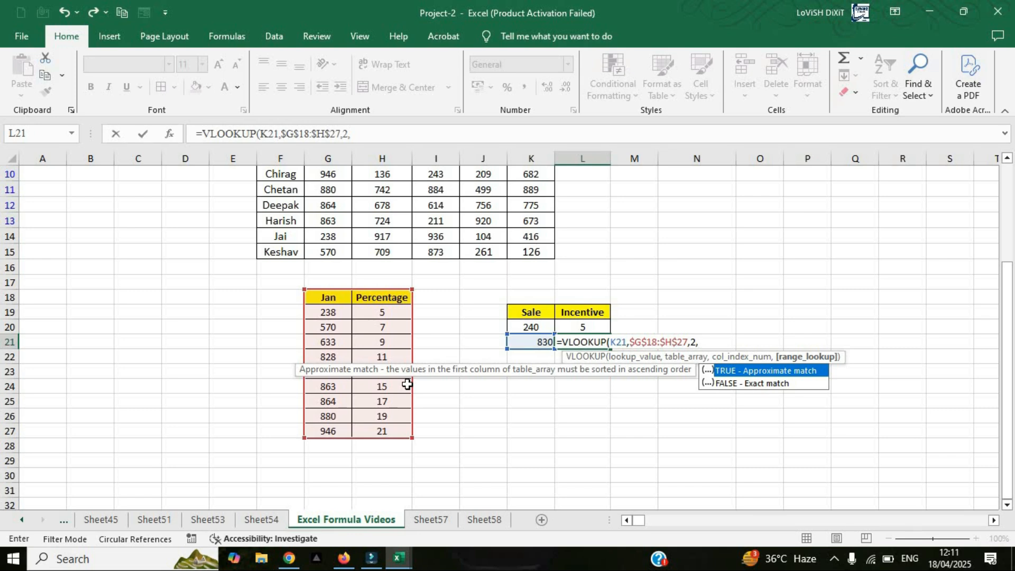
pyautogui.press('Down')
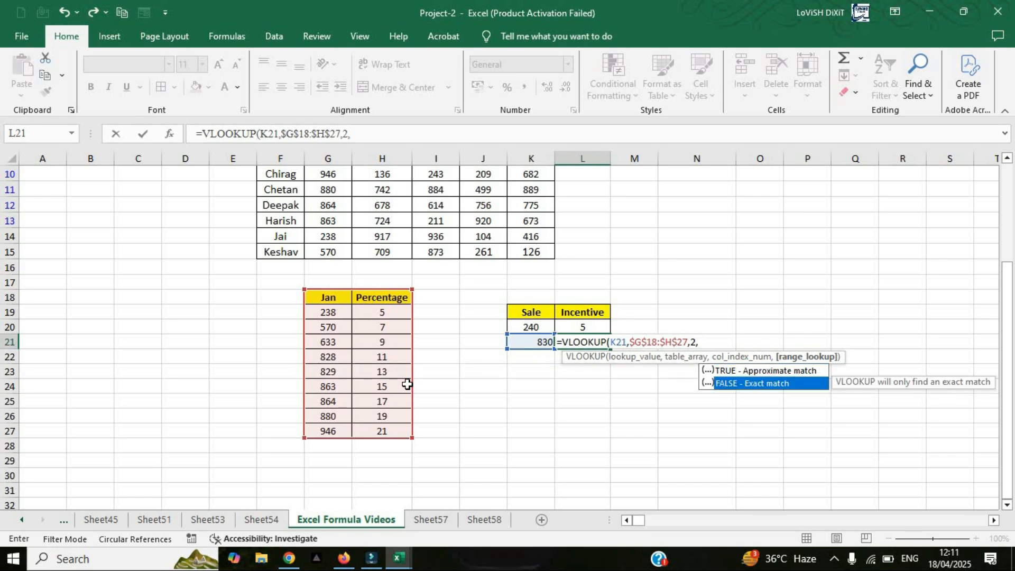
pyautogui.press('Tab')
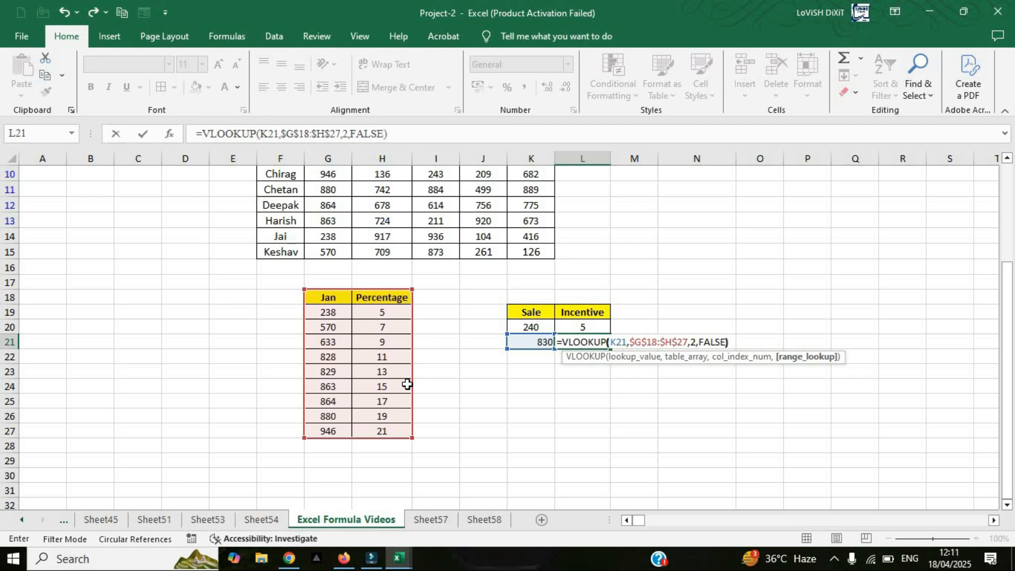
pyautogui.press('Return')
pyautogui.click(603, 344)
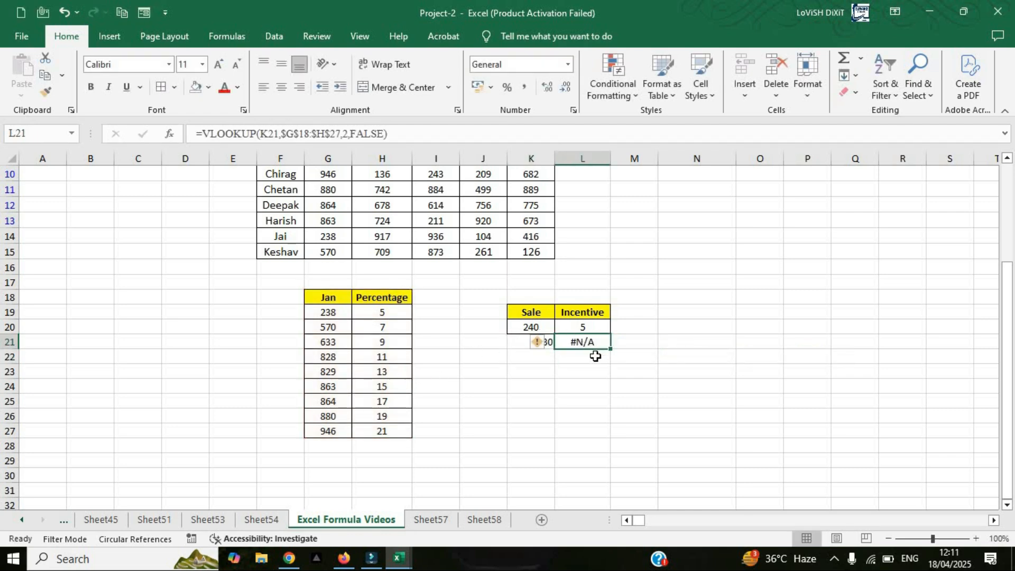
pyautogui.click(338, 370)
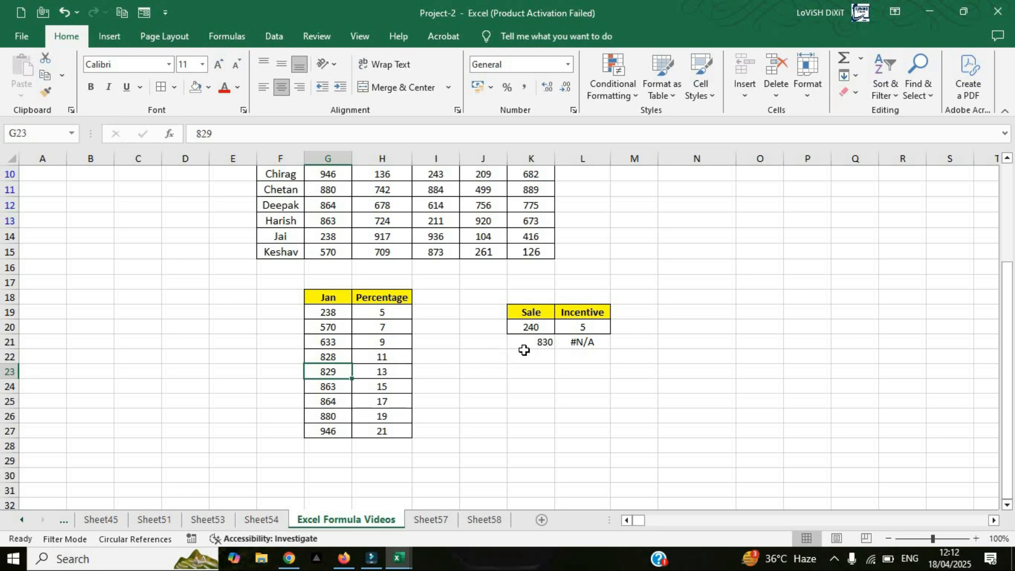
# Change the range lookup argument of the VLOOKUP formula in L21 from FALSE to approximate match TRUE.
pyautogui.click(587, 345)
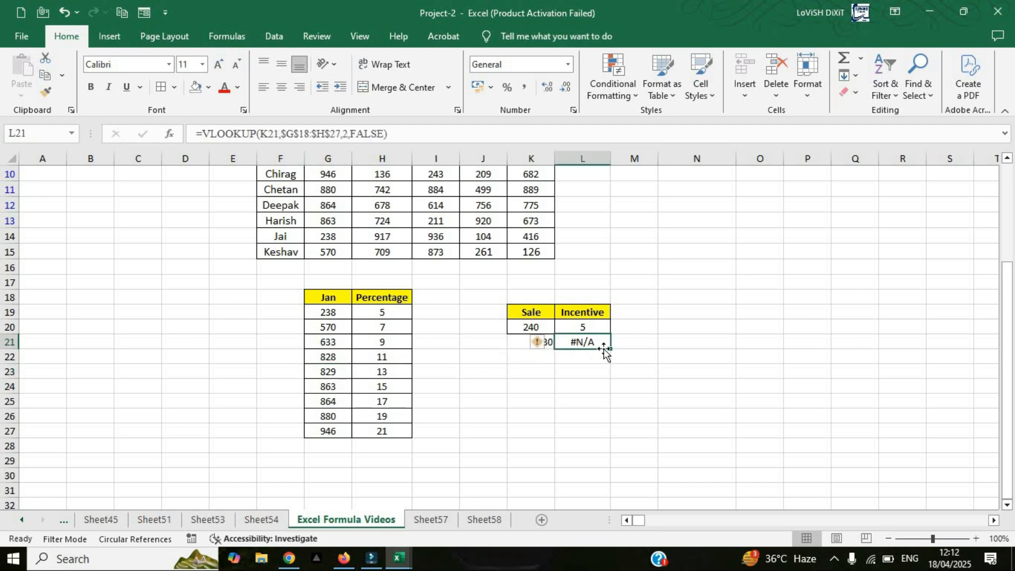
pyautogui.click(385, 133)
pyautogui.press('BackSpace')
pyautogui.press('BackSpace')
pyautogui.press('BackSpace')
pyautogui.press('BackSpace')
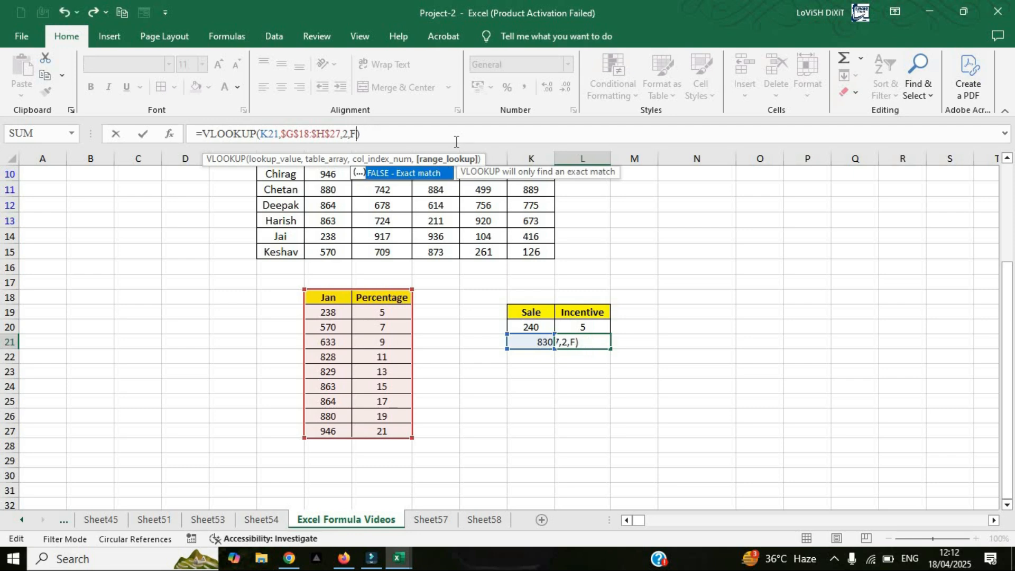
pyautogui.press('BackSpace')
pyautogui.press('Tab')
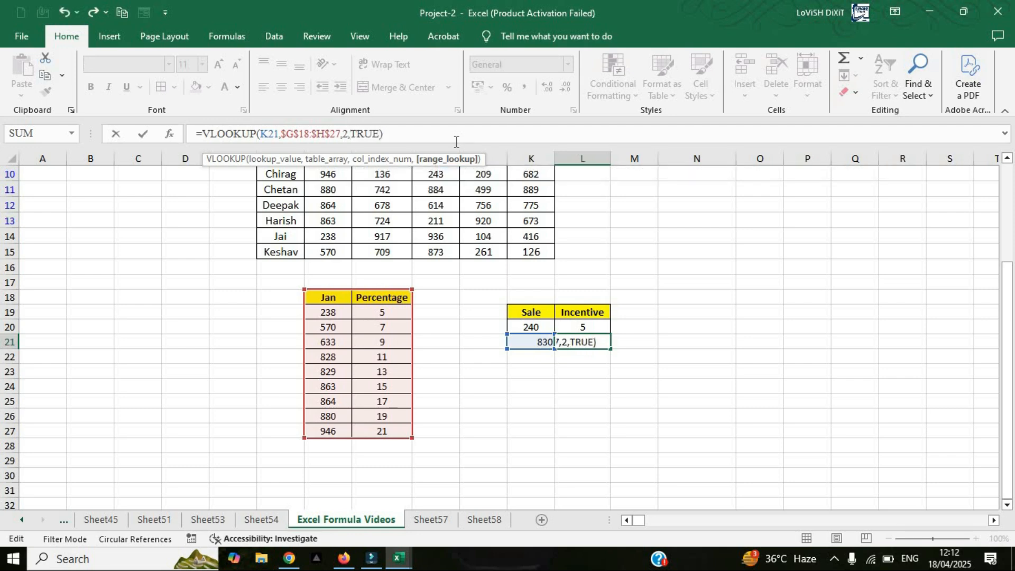
pyautogui.press('Return')
# Compare the sale value in K21 and its incentive in L21 with the Jan and Percentage values in G23:H23.
pyautogui.click(545, 348)
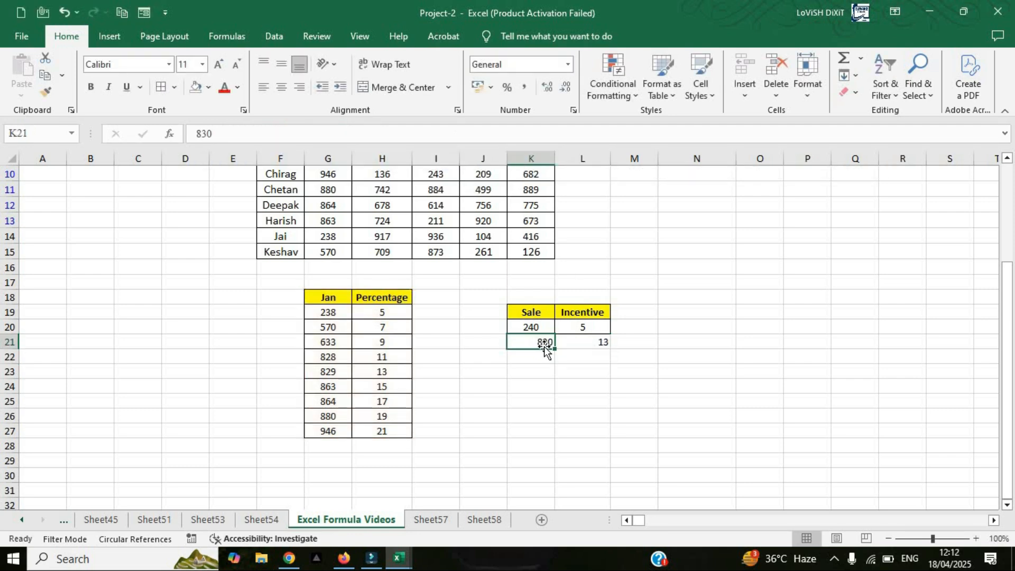
pyautogui.click(569, 349)
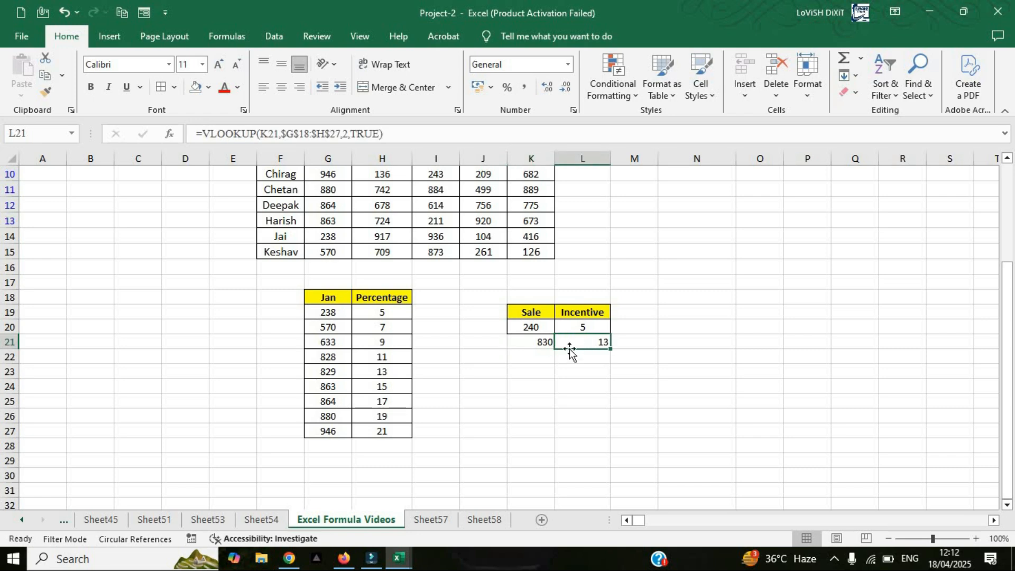
pyautogui.click(341, 375)
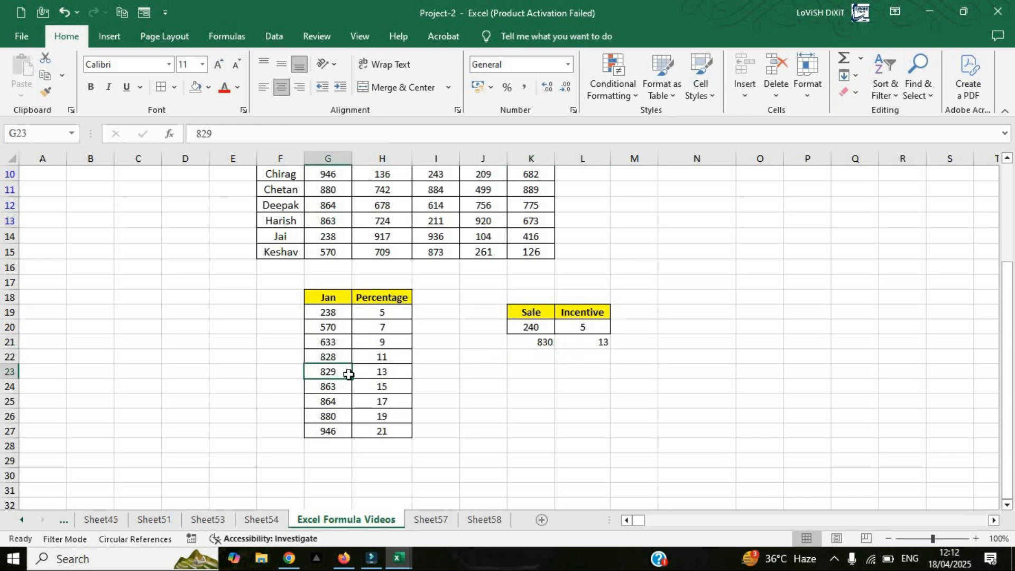
pyautogui.click(393, 374)
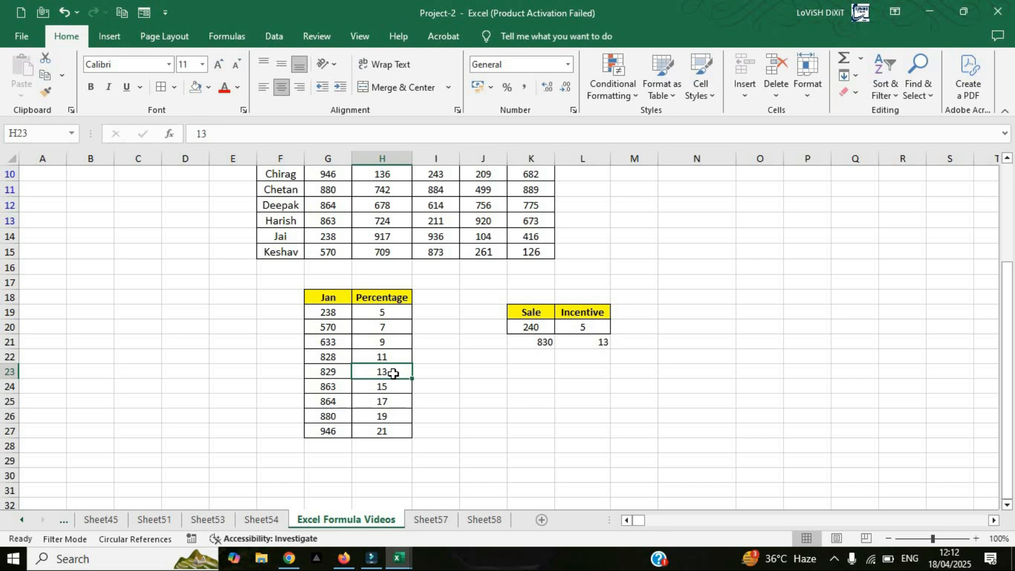
pyautogui.click(598, 341)
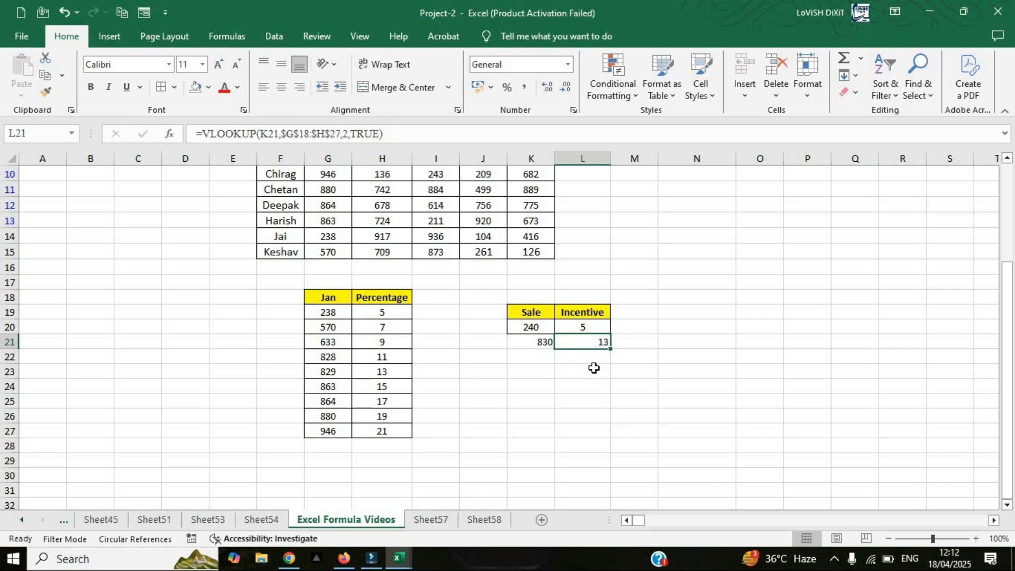
pyautogui.scroll(3, 594, 368)
pyautogui.click(531, 362)
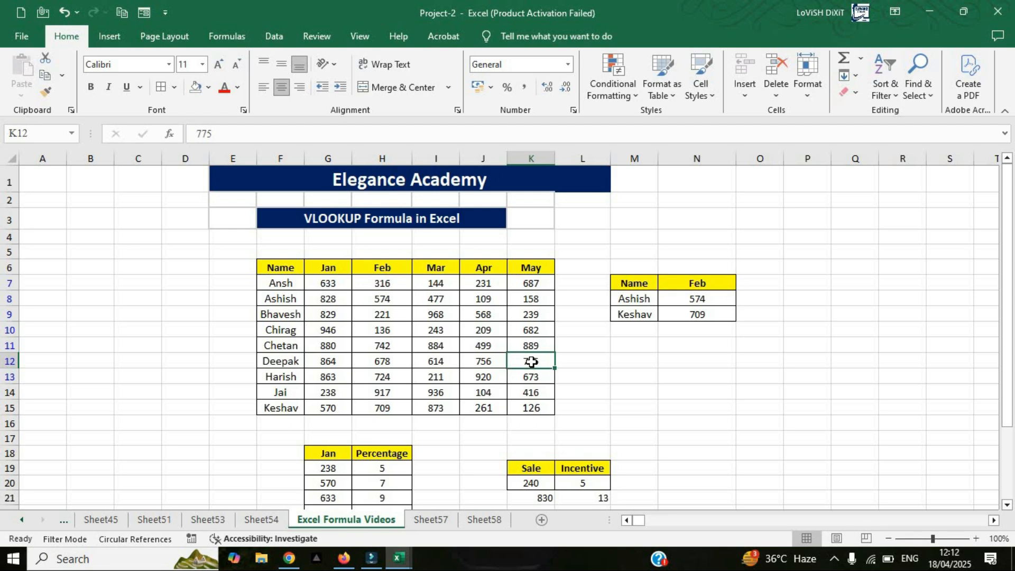
pyautogui.click(592, 367)
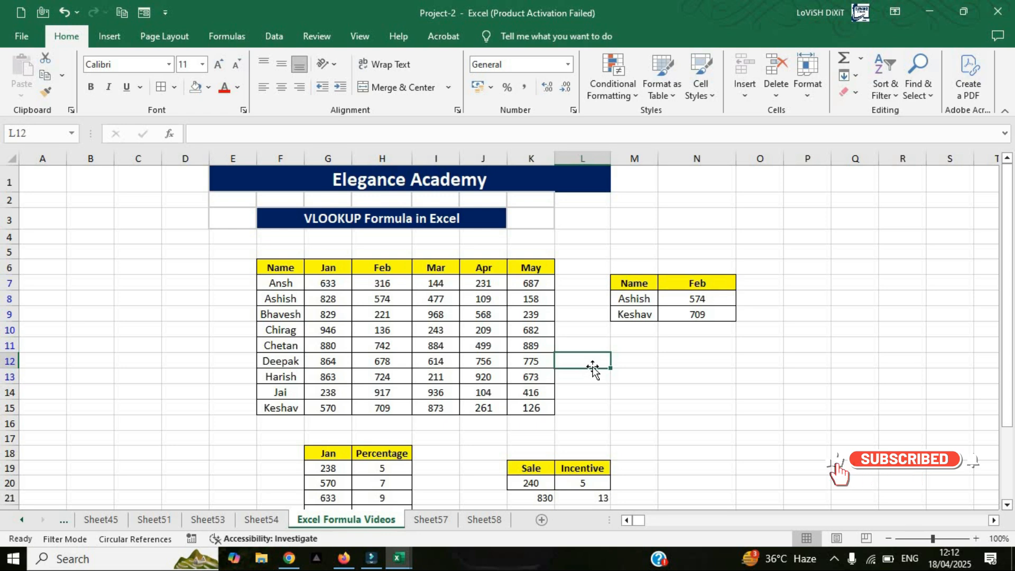